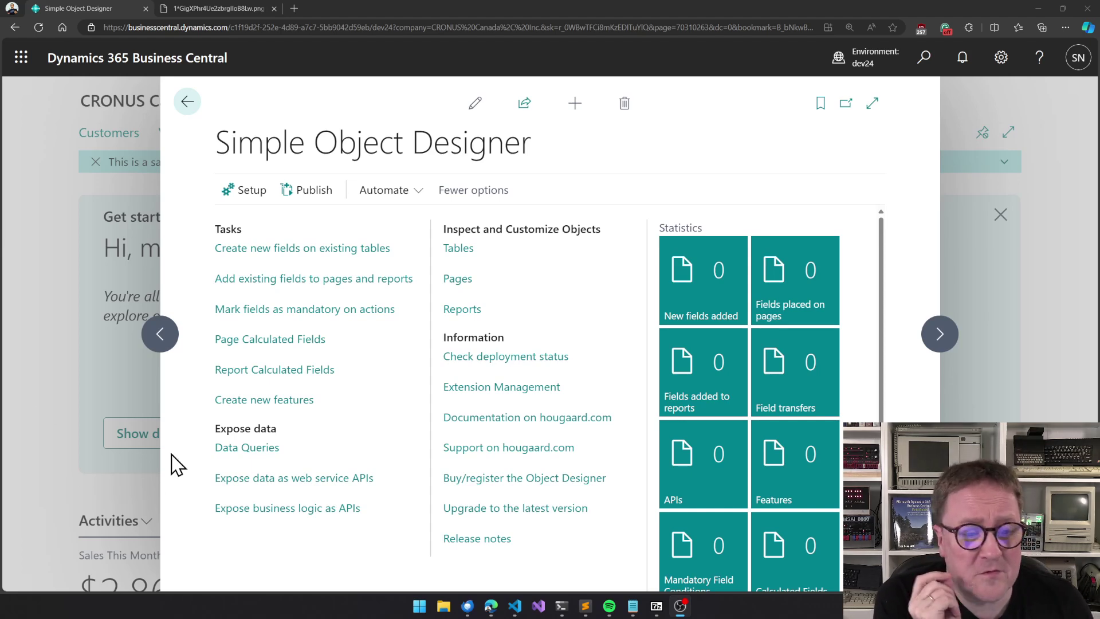
# Step: Open Data Queries under Expose data and create a new blank Query Card
pyautogui.click(251, 448)
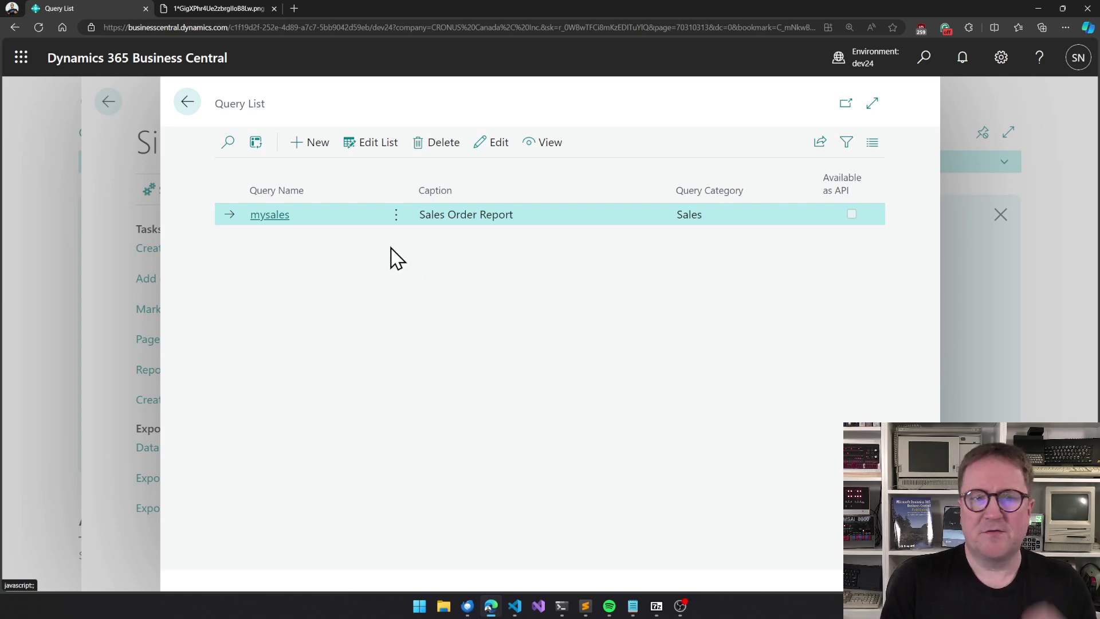
pyautogui.click(315, 147)
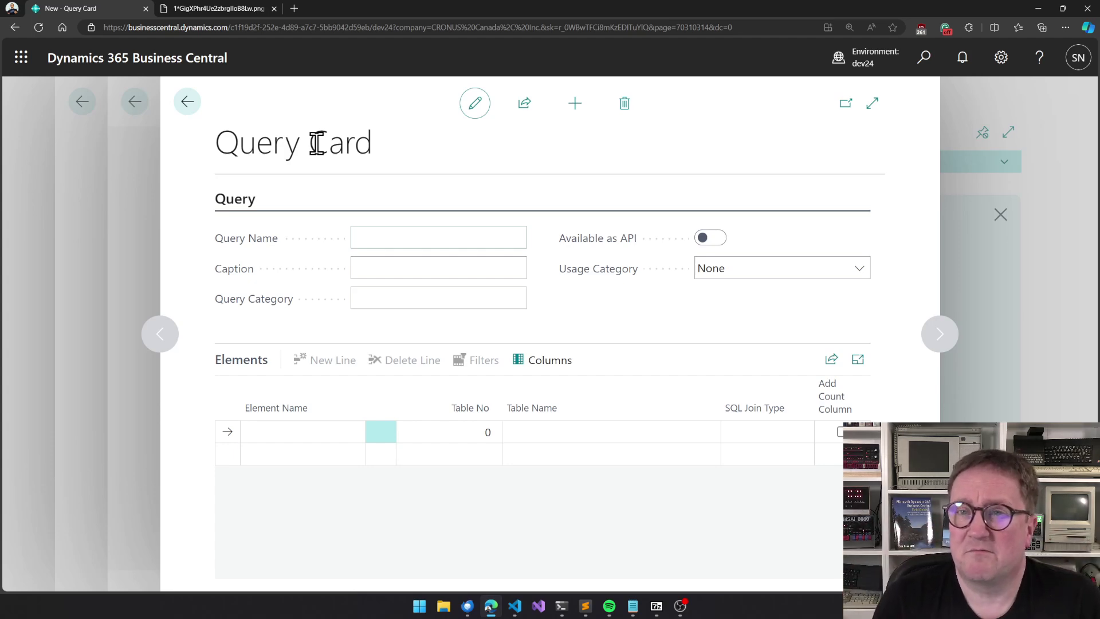
# Step: Name the query mycustomer, with caption Customer Report and category customer
pyautogui.write('mycustomer')
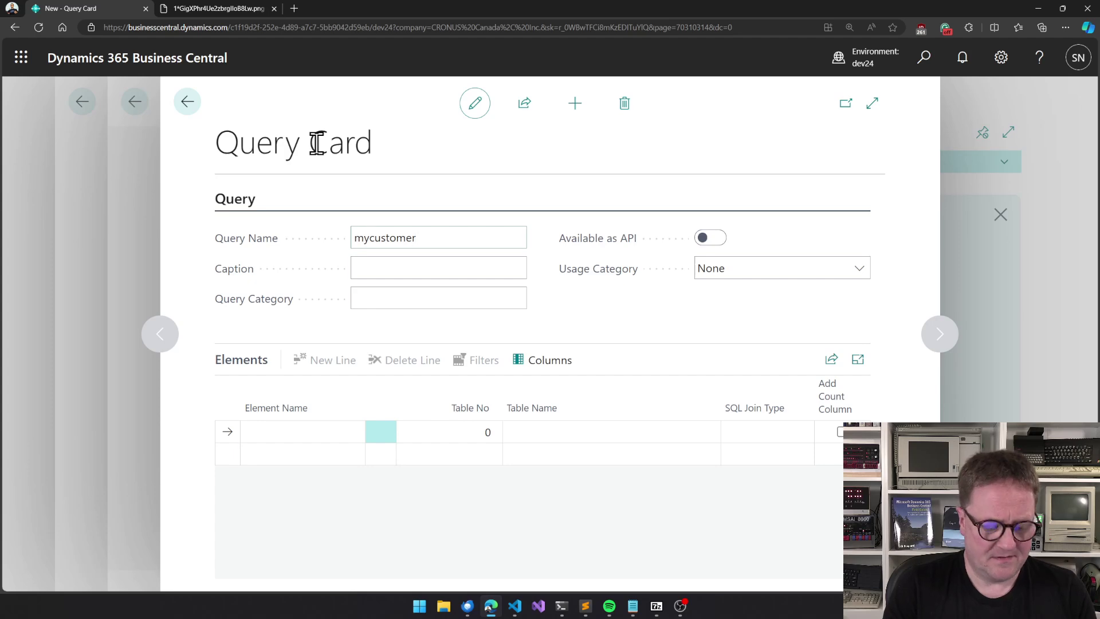
pyautogui.press('Tab')
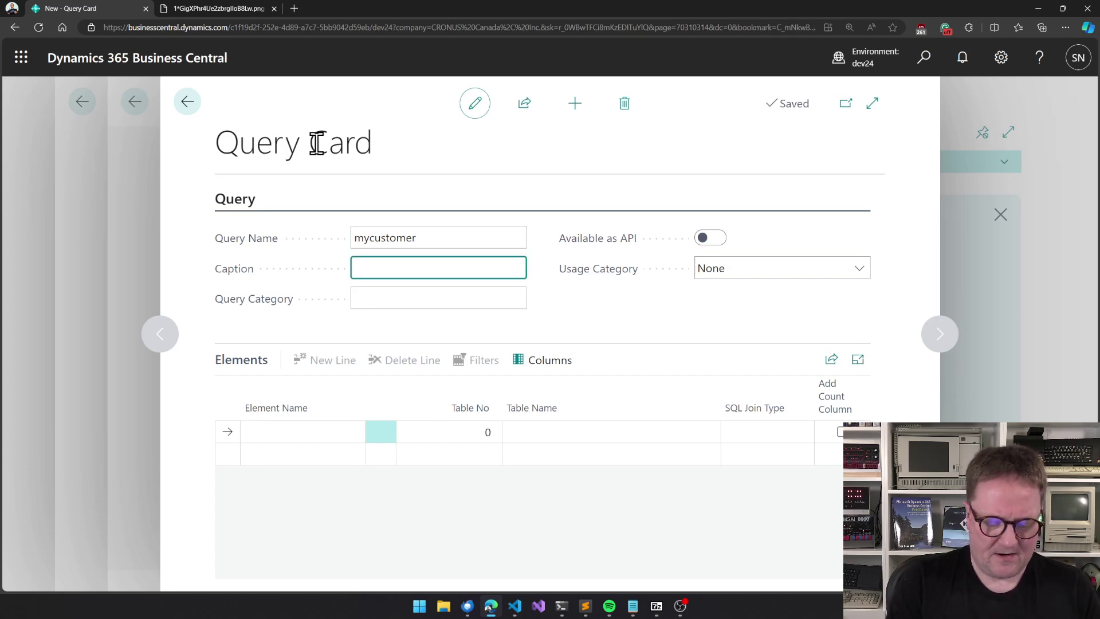
pyautogui.write('Customer')
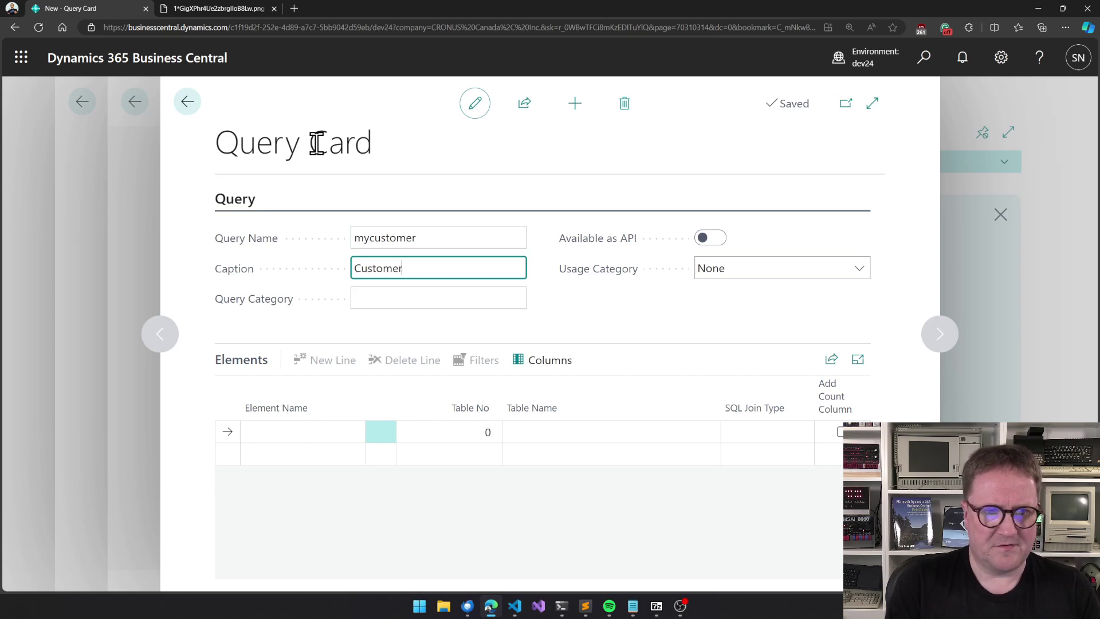
pyautogui.write(' Report')
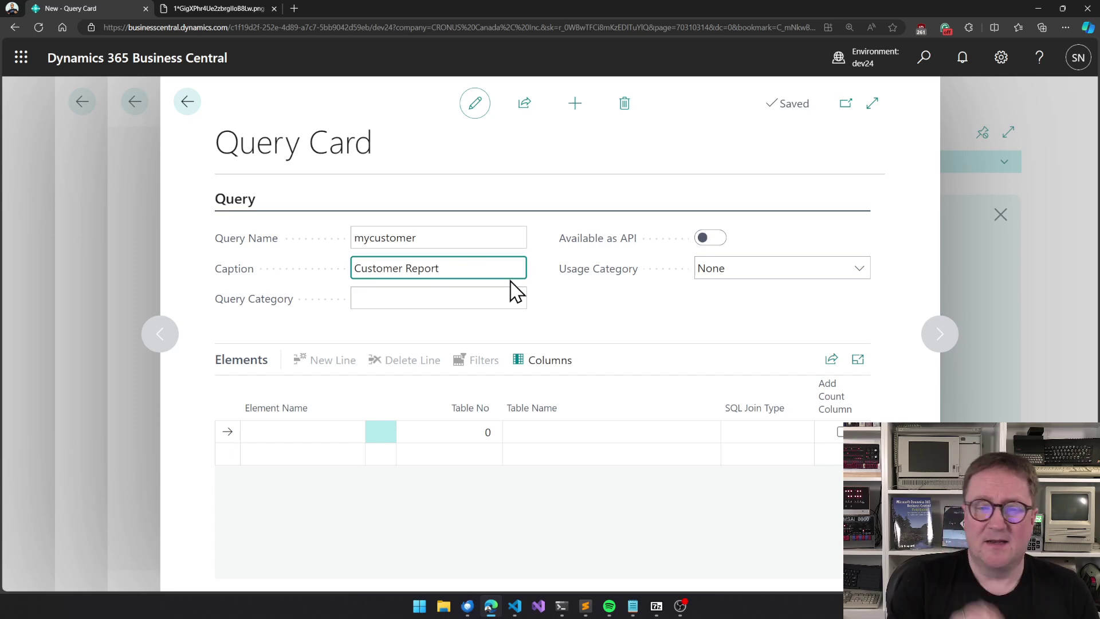
pyautogui.press('Tab')
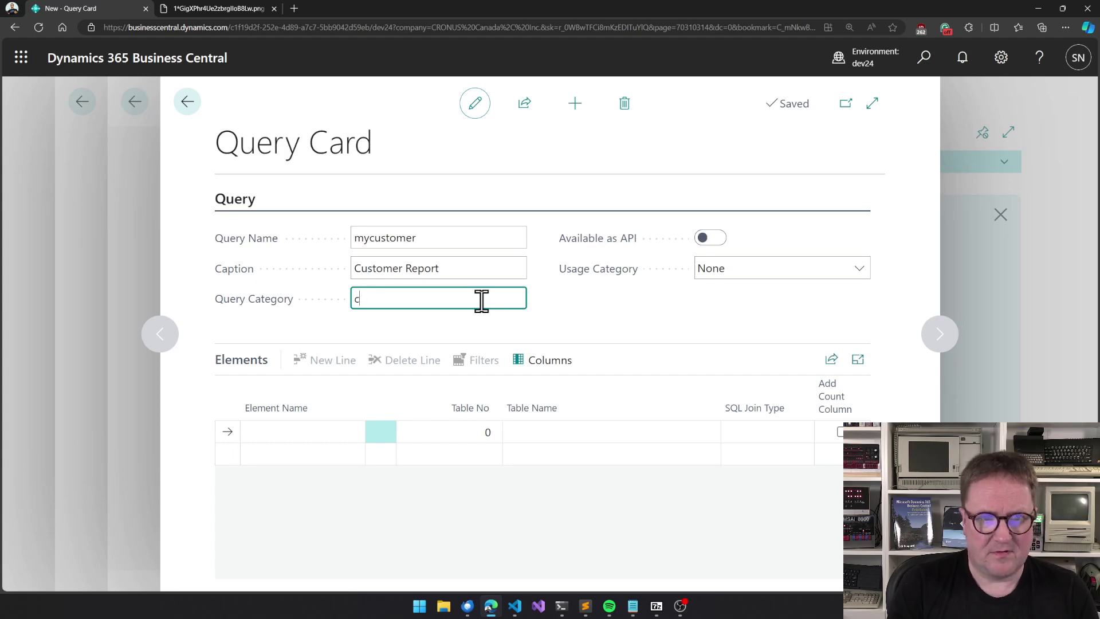
pyautogui.write('customer')
pyautogui.press('Tab')
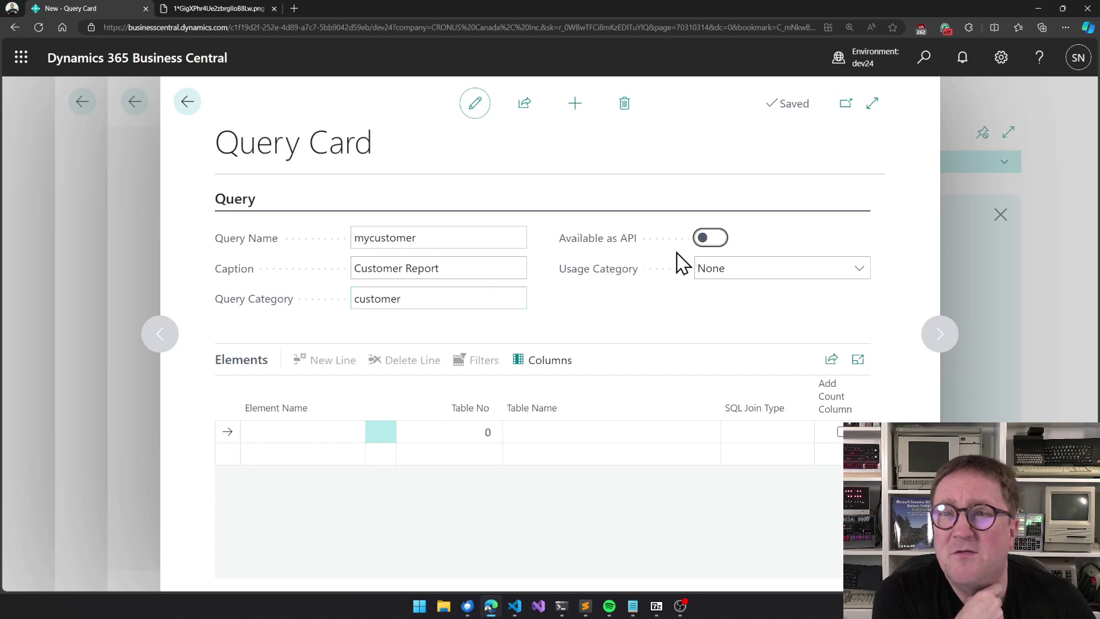
# Step: Leave Available as API off and set Usage Category to ReportsAndAnalysis
pyautogui.click(708, 242)
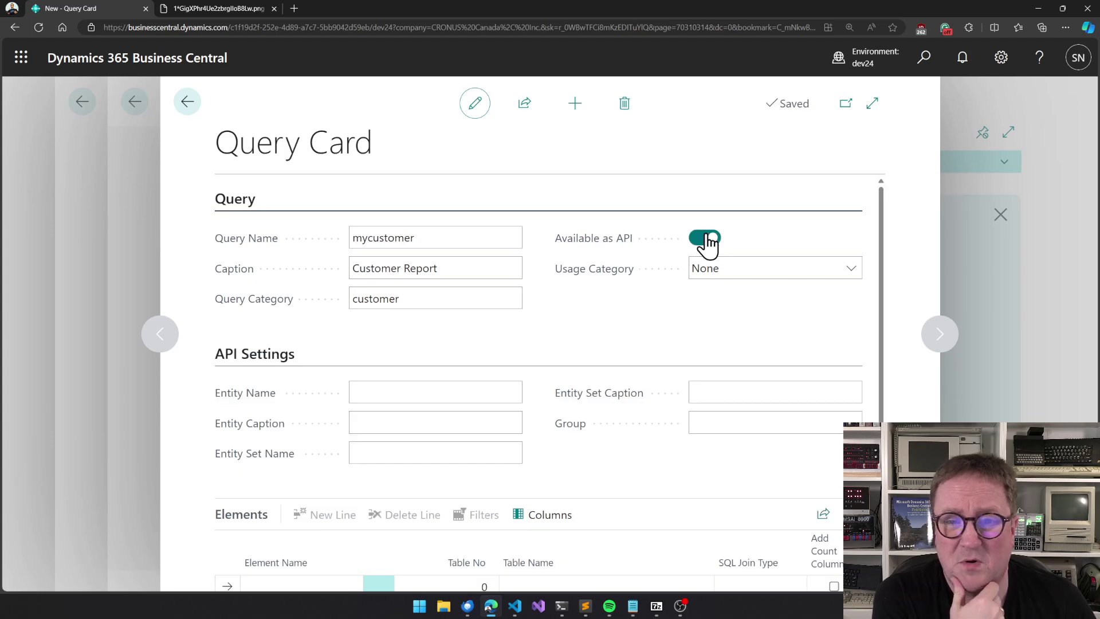
pyautogui.click(708, 242)
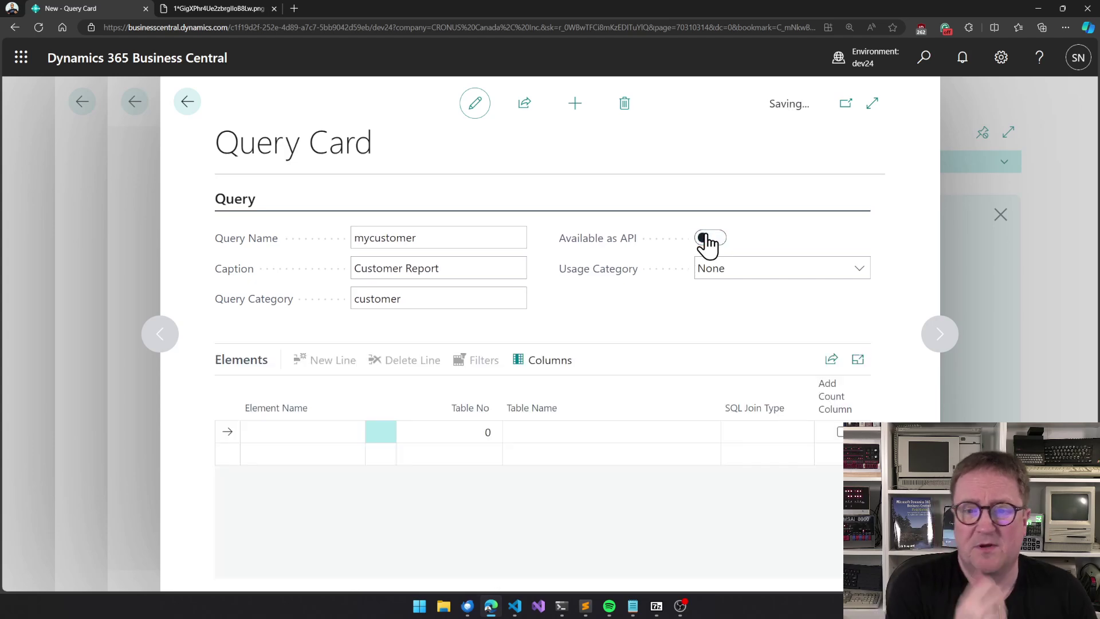
pyautogui.click(734, 278)
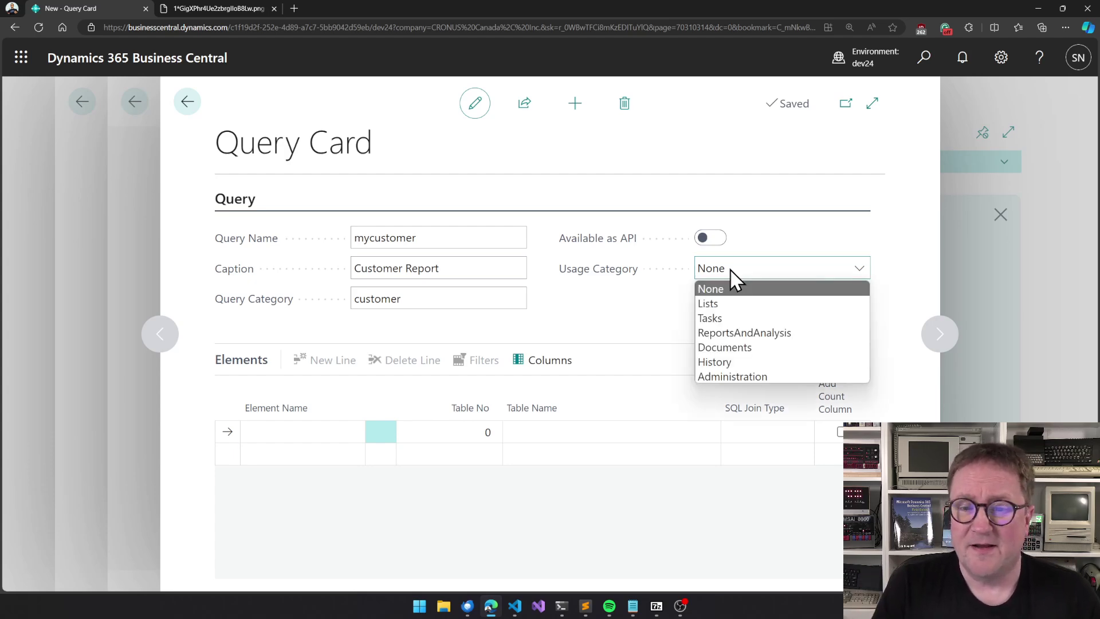
pyautogui.click(753, 332)
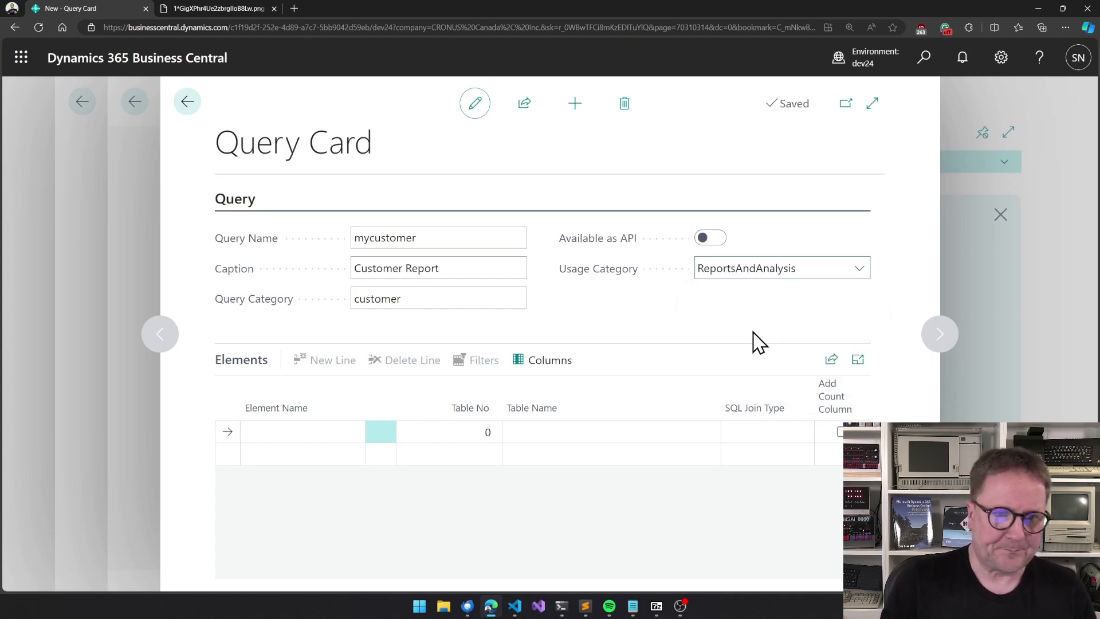
pyautogui.click(478, 427)
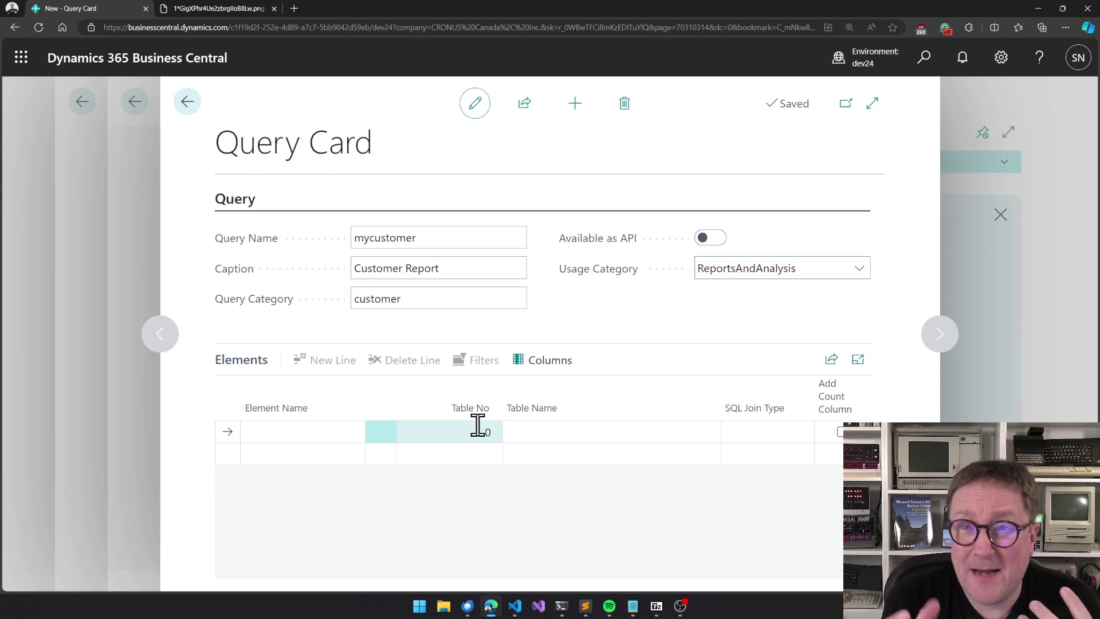
# Step: Enter element customer with Table No. 18 and confirm Customer in the table lookup
pyautogui.click(308, 433)
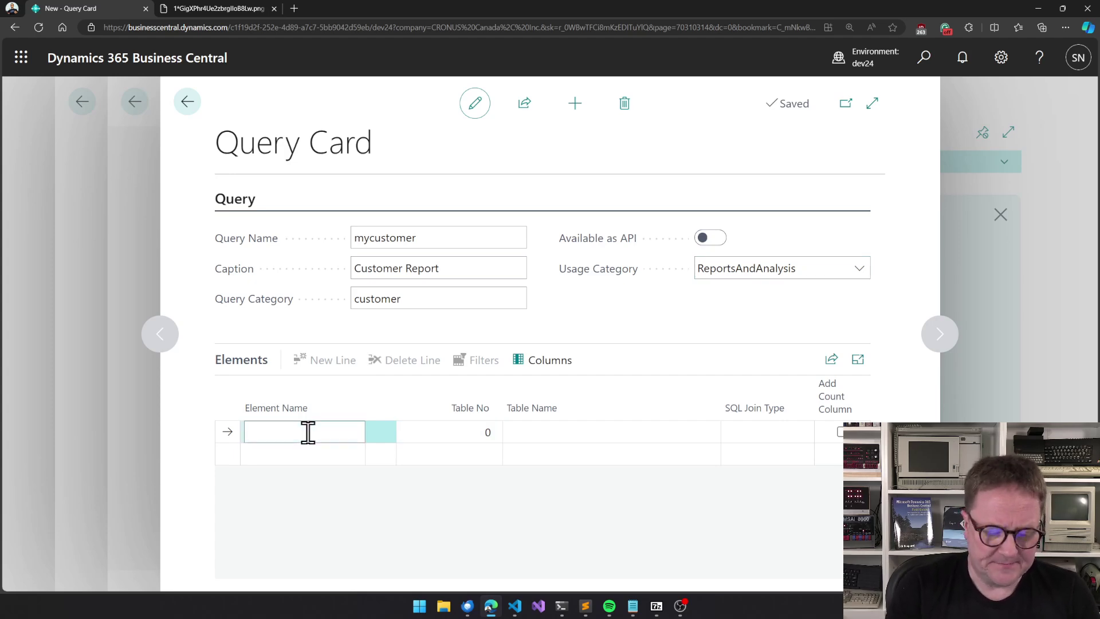
pyautogui.write('customer')
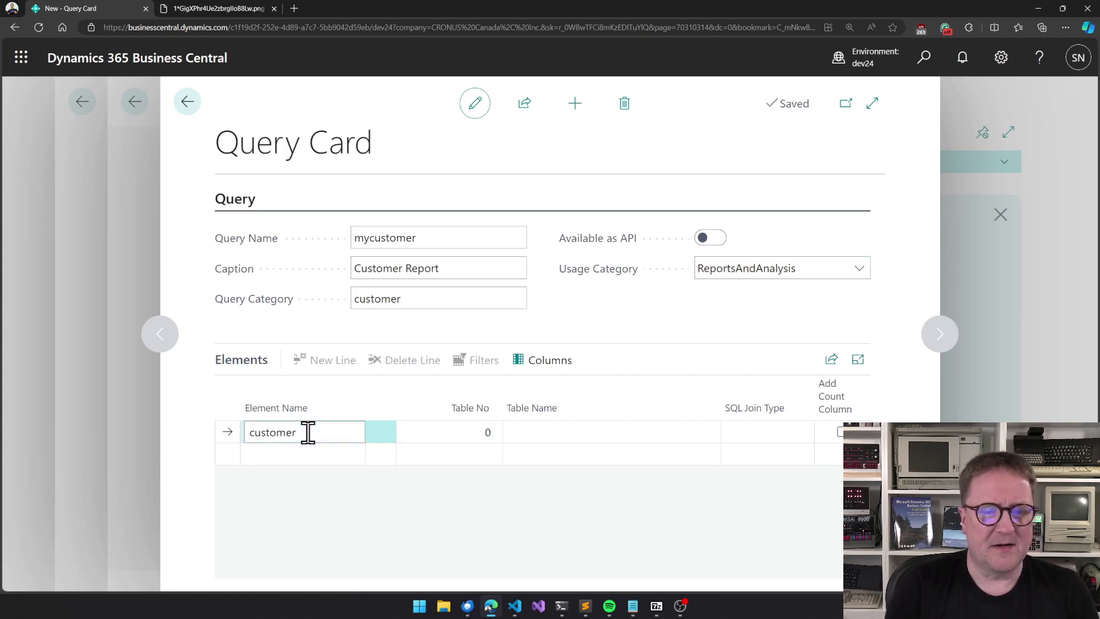
pyautogui.press('Tab')
pyautogui.write('18')
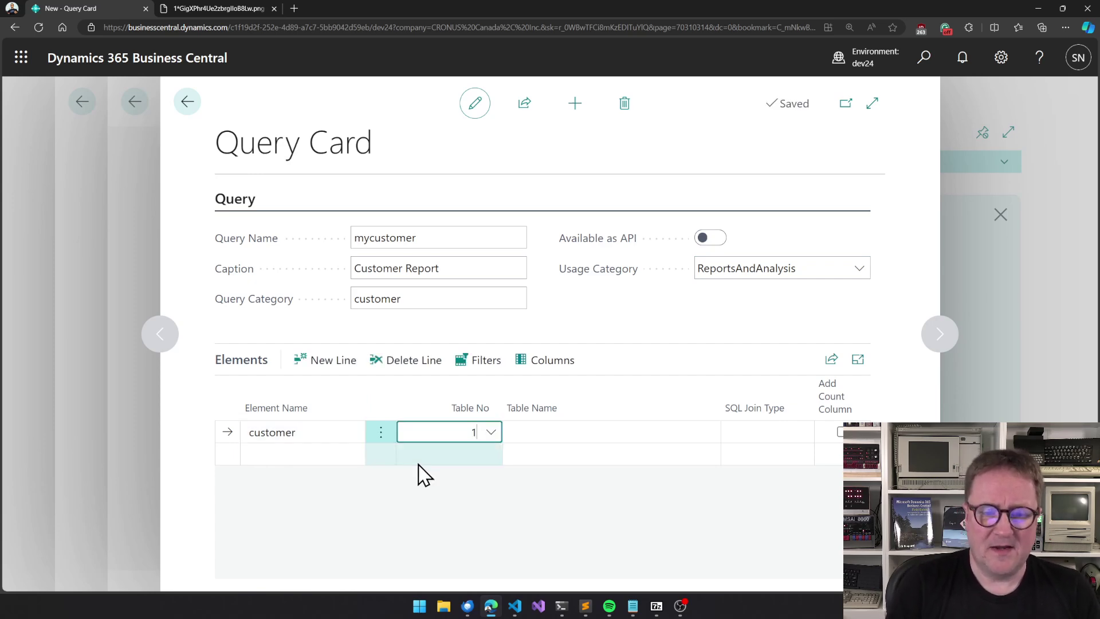
pyautogui.press('Tab')
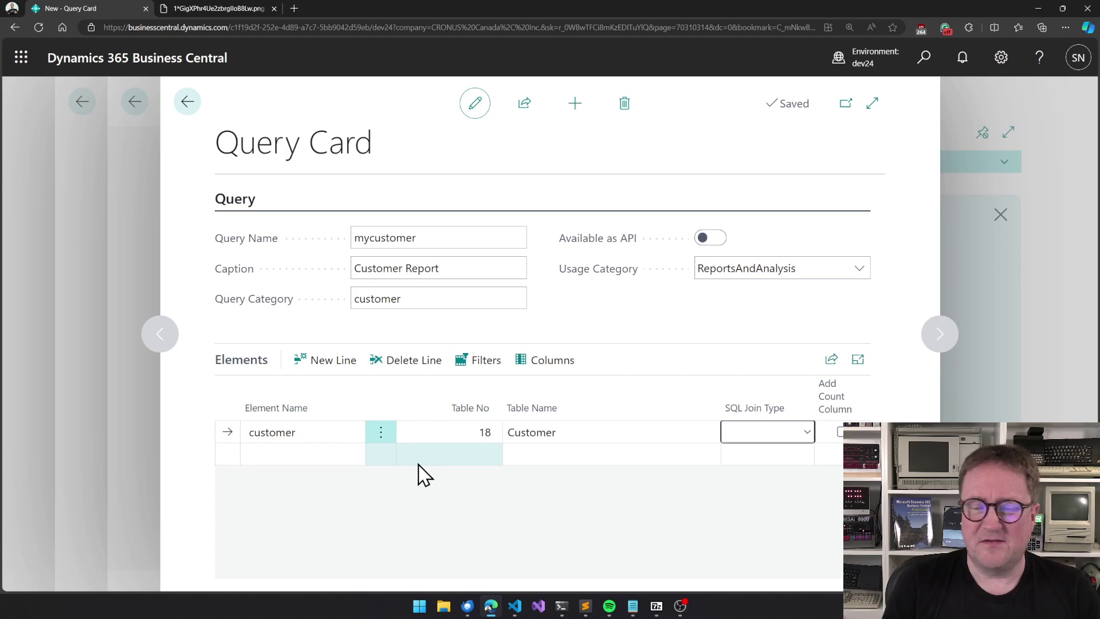
pyautogui.click(449, 434)
pyautogui.click(491, 434)
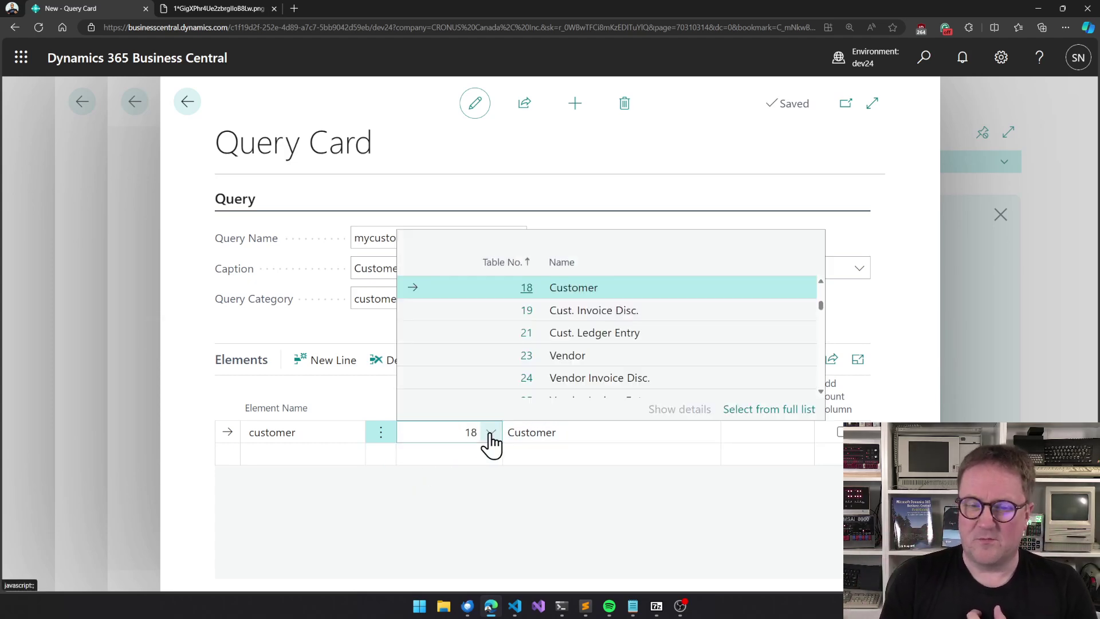
pyautogui.click(573, 435)
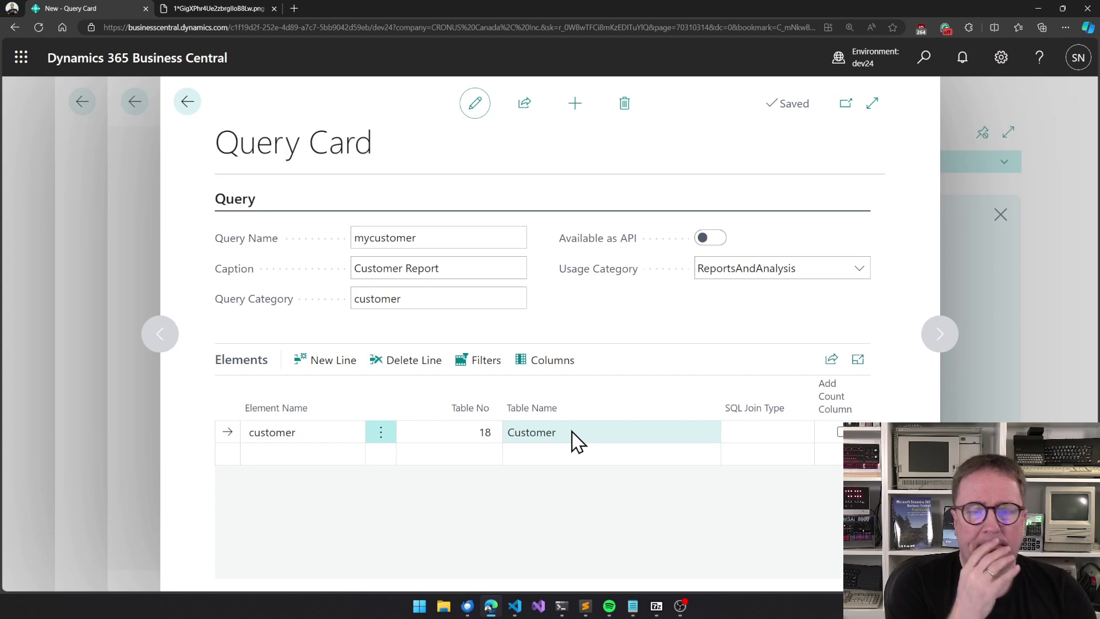
# Step: Mark the Customer fields No., Name and City as included in the query
pyautogui.click(561, 357)
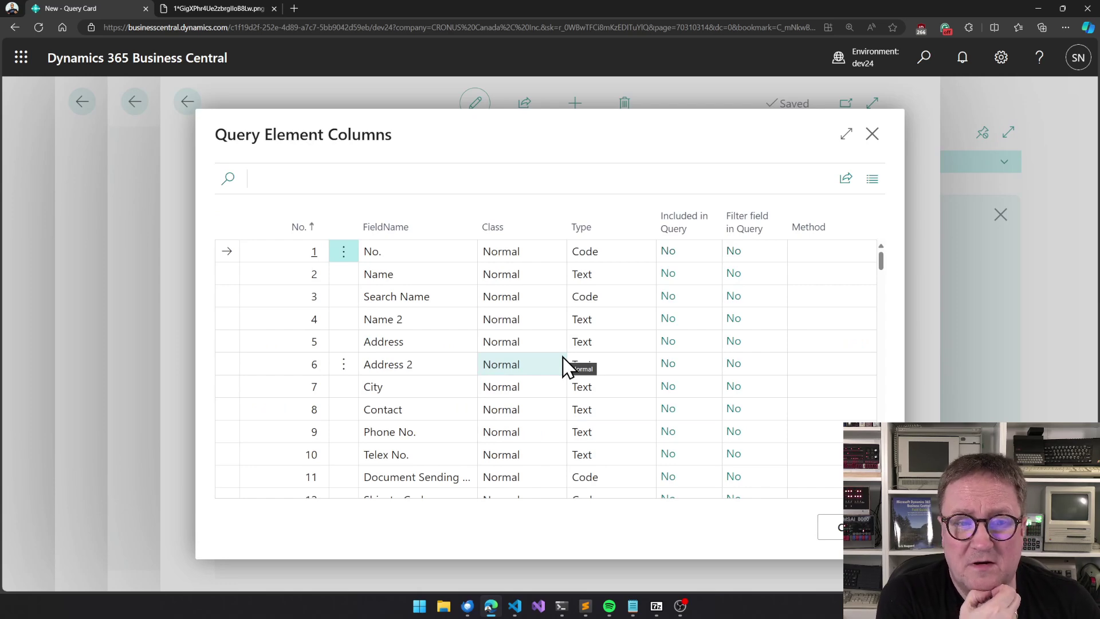
pyautogui.click(669, 252)
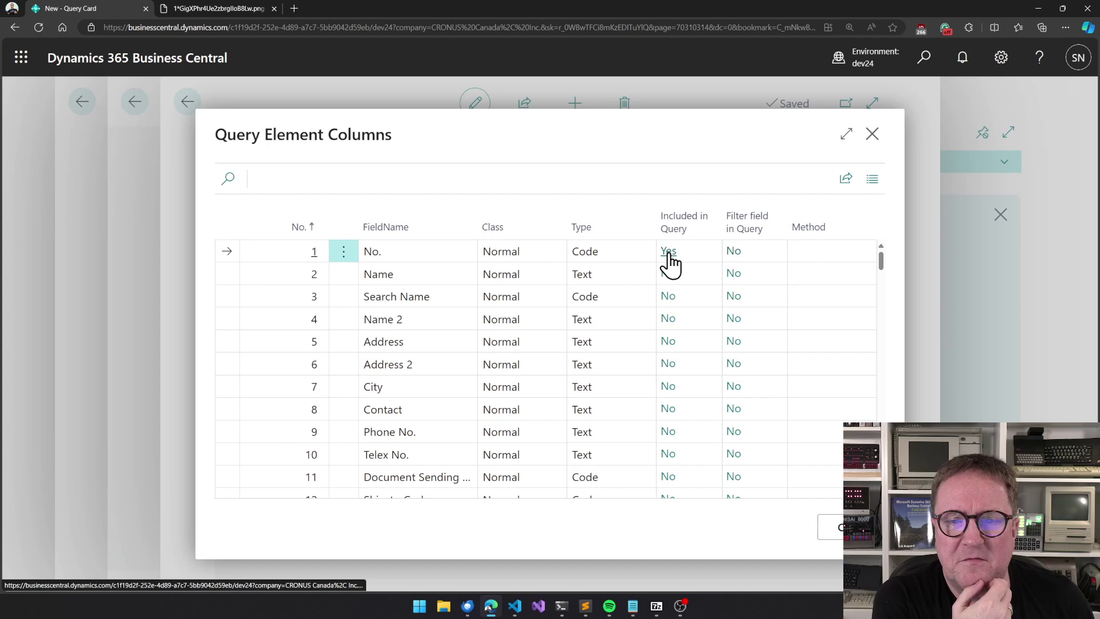
pyautogui.click(668, 273)
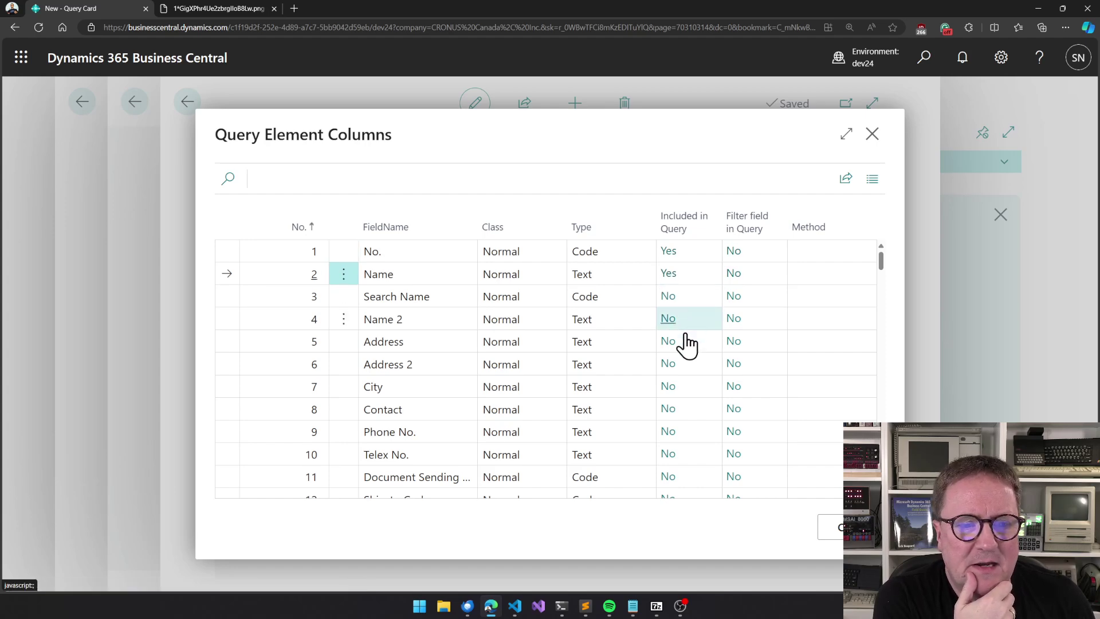
pyautogui.click(675, 388)
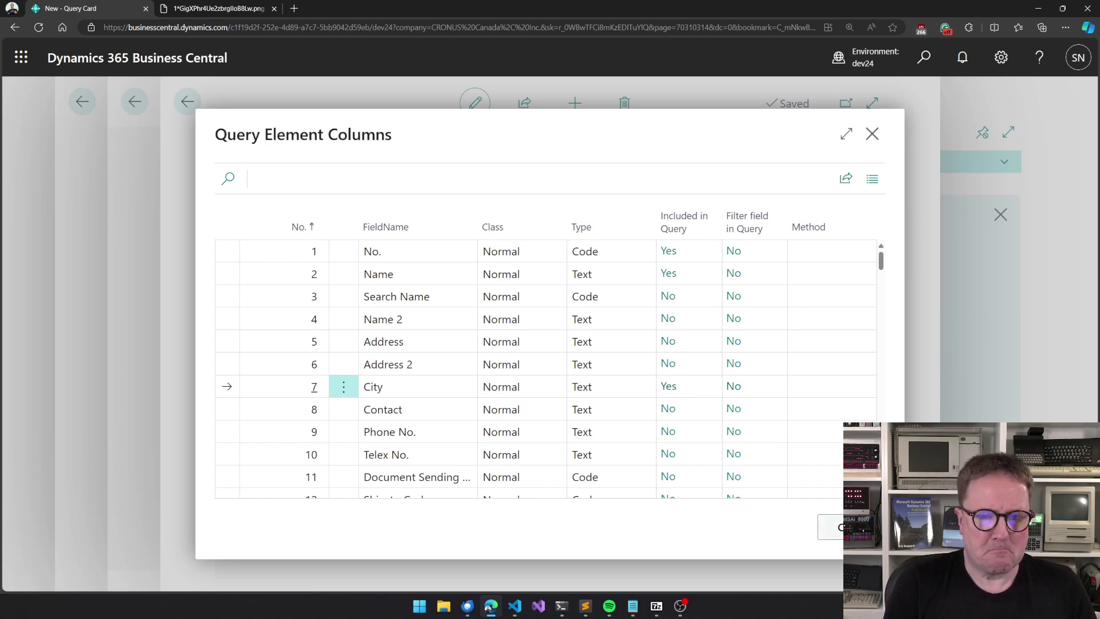
pyautogui.click(831, 527)
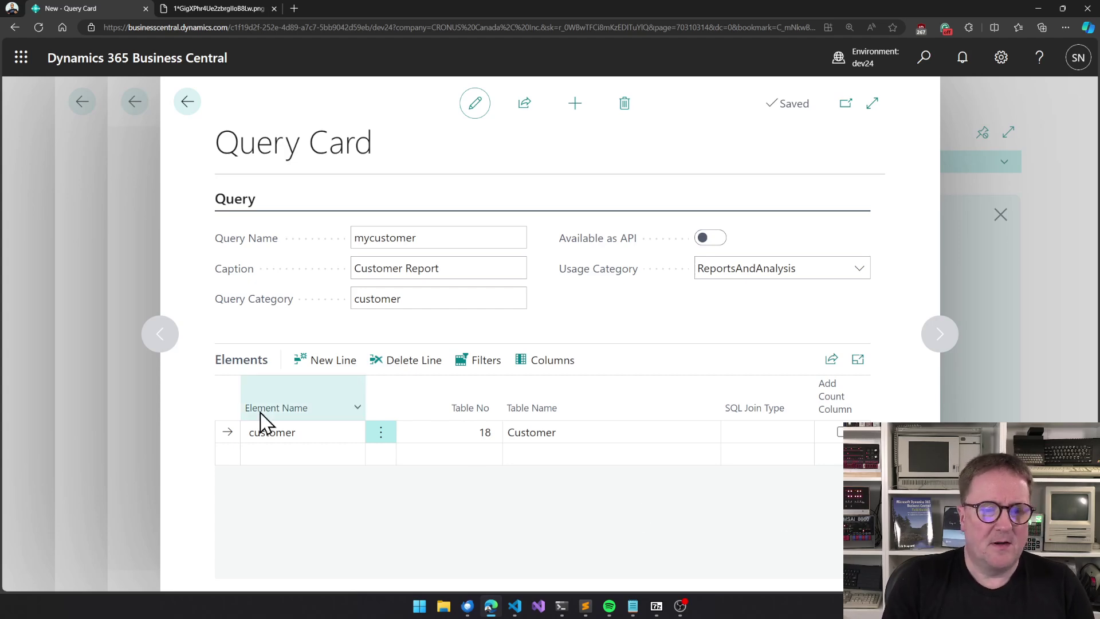
# Step: Add element line ledgerentry and set its Table No. to 21, Cust. Ledger Entry
pyautogui.click(279, 455)
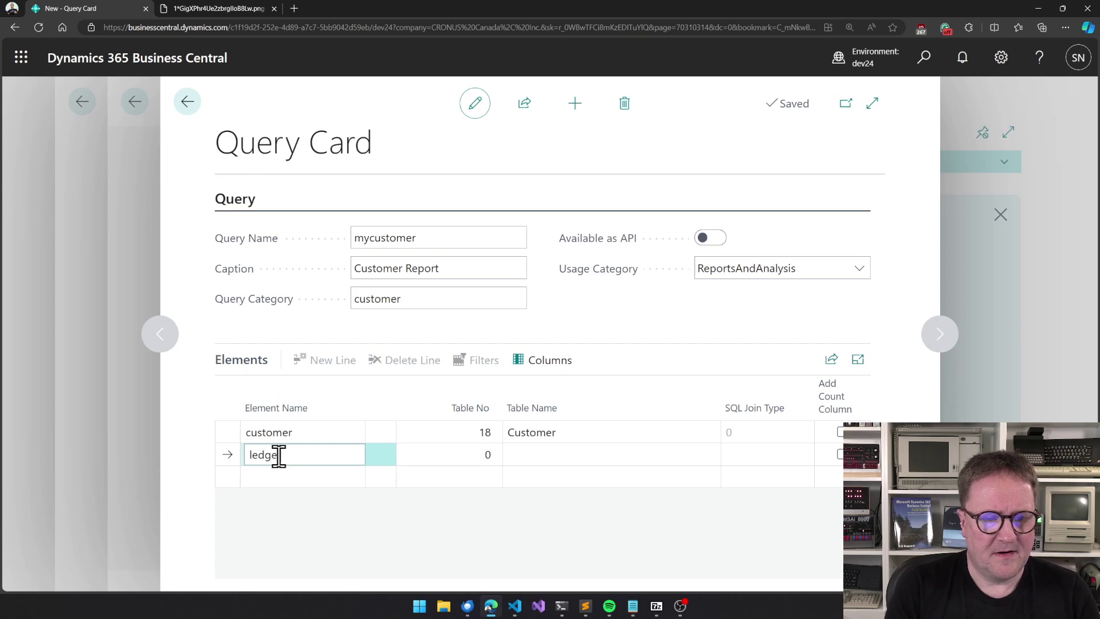
pyautogui.write('ledgerentry')
pyautogui.press('Tab')
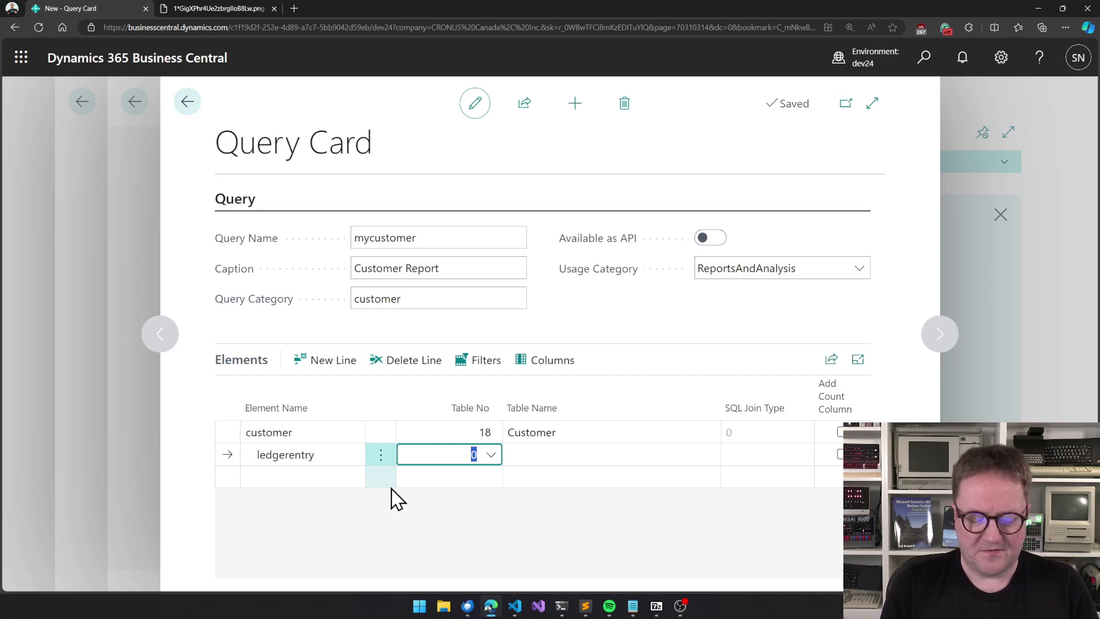
pyautogui.write('custo')
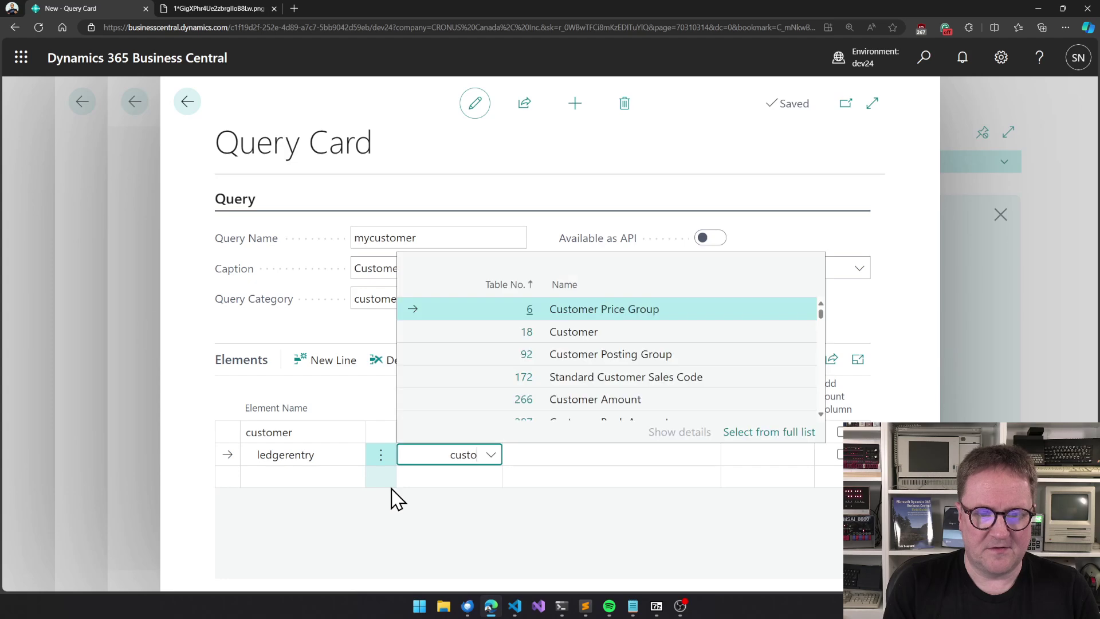
pyautogui.press('BackSpace')
pyautogui.press('BackSpace')
pyautogui.write('. led')
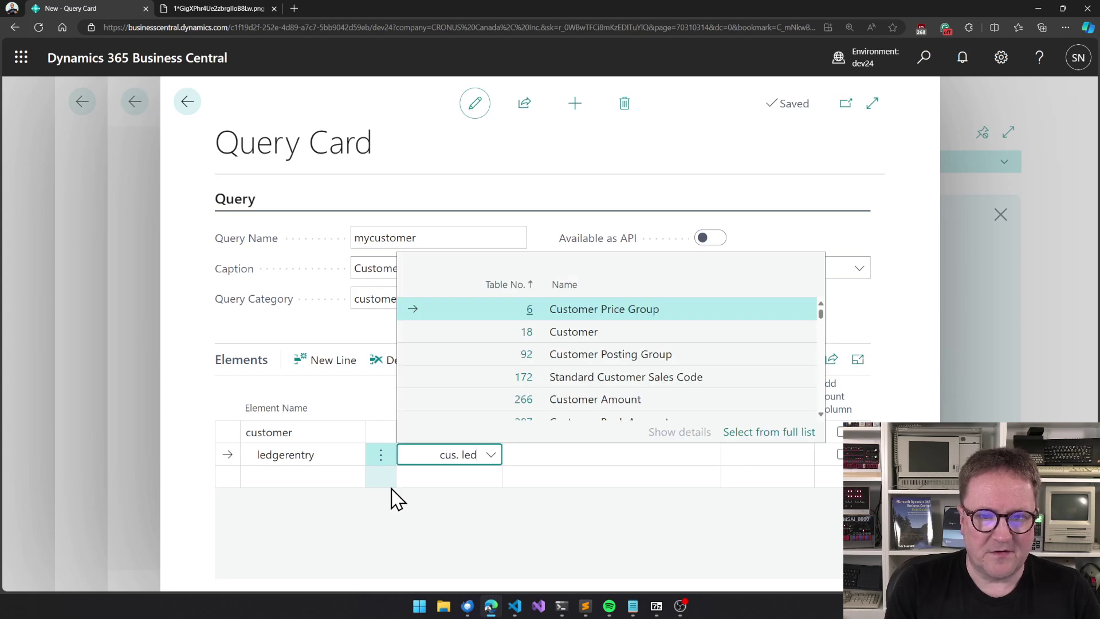
pyautogui.press('BackSpace')
pyautogui.press('BackSpace')
pyautogui.press('BackSpace')
pyautogui.press('BackSpace')
pyautogui.press('BackSpace')
pyautogui.write('t')
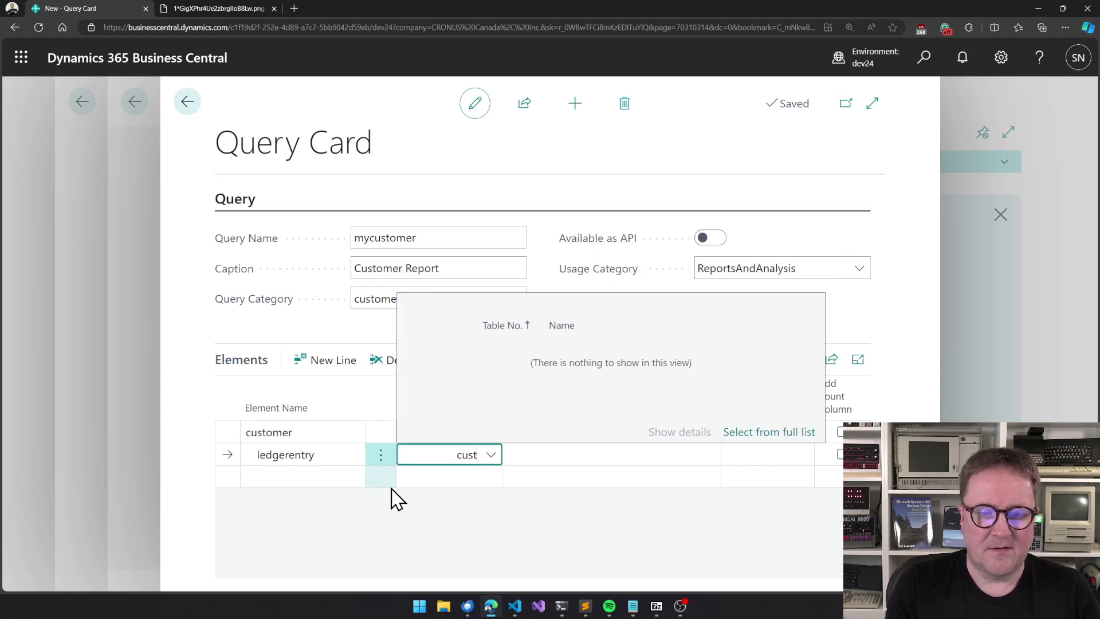
pyautogui.write('omer\\')
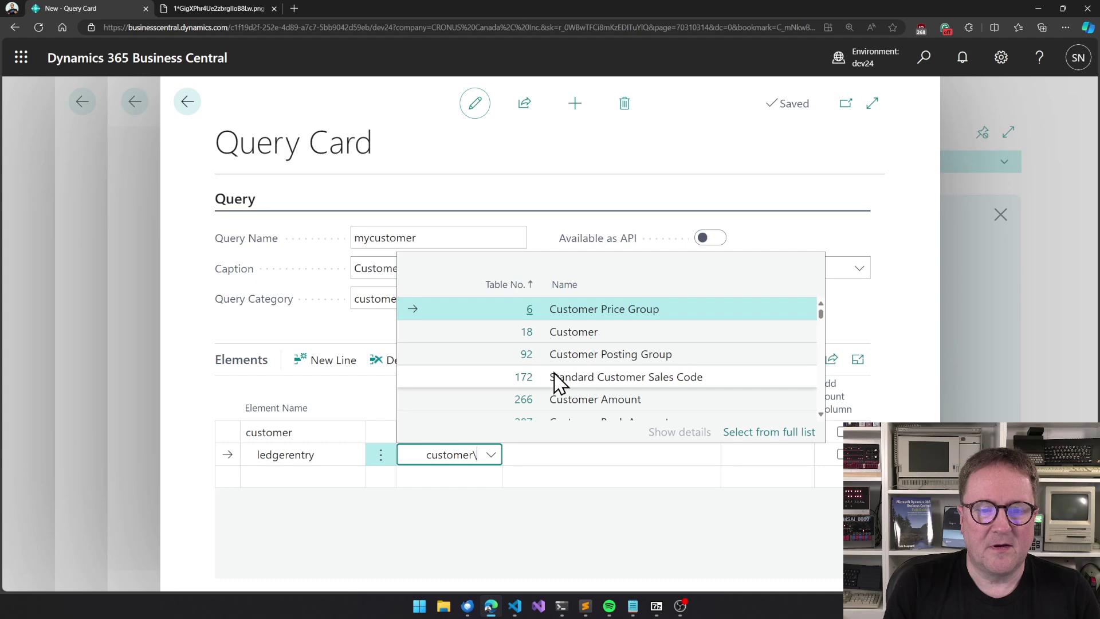
pyautogui.press('BackSpace')
pyautogui.press('BackSpace')
pyautogui.press('BackSpace')
pyautogui.press('BackSpace')
pyautogui.press('BackSpace')
pyautogui.press('BackSpace')
pyautogui.press('BackSpace')
pyautogui.press('BackSpace')
pyautogui.write('21')
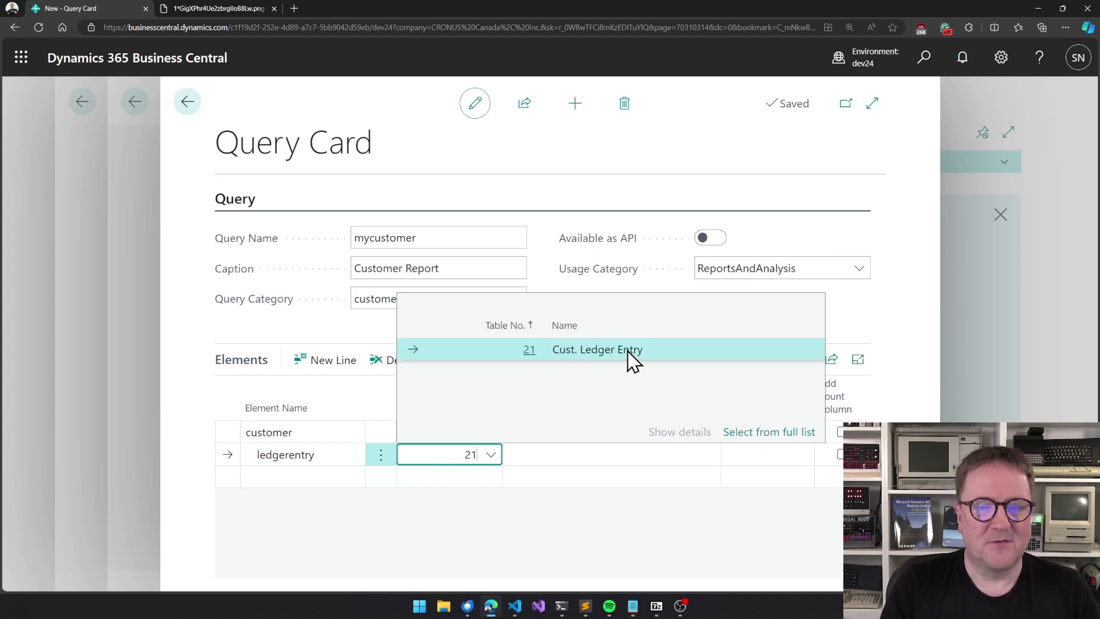
pyautogui.press('Tab')
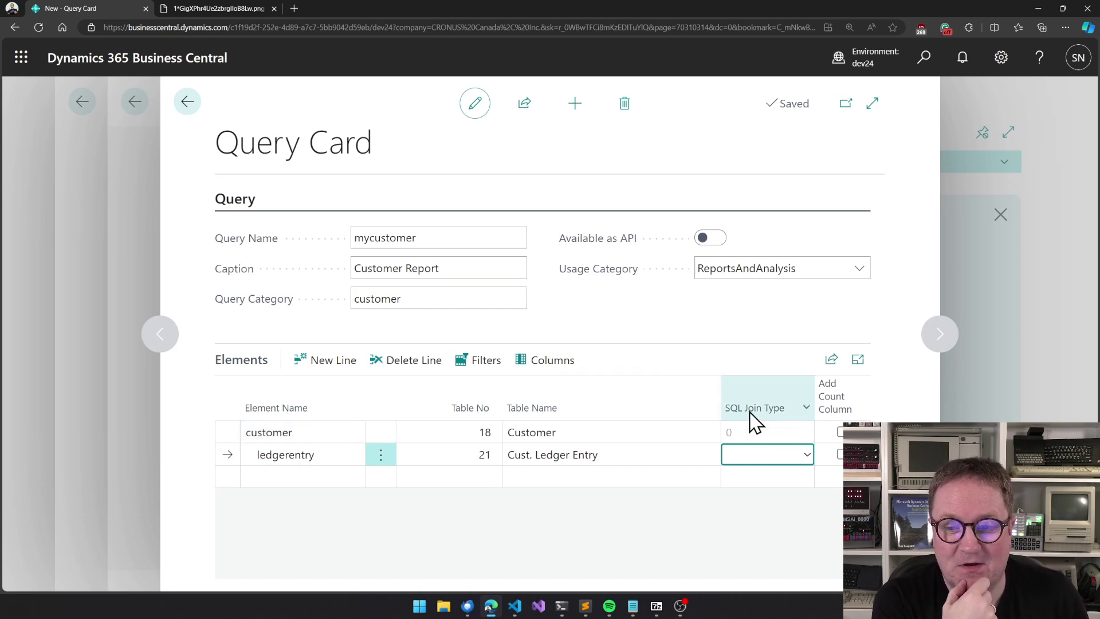
pyautogui.moveTo(749, 413)
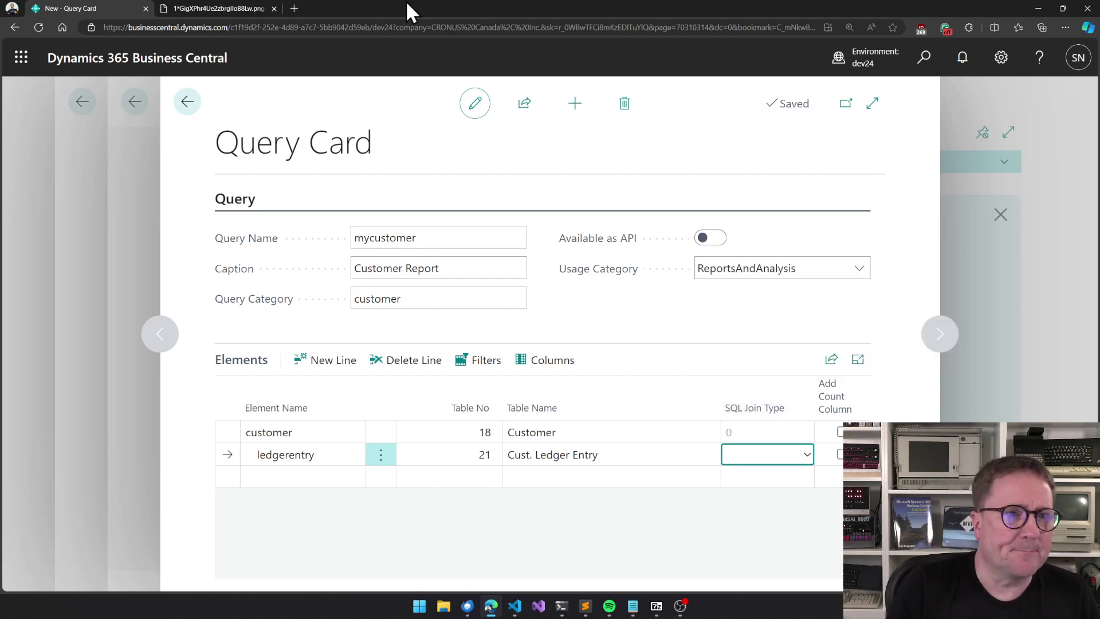
pyautogui.click(230, 9)
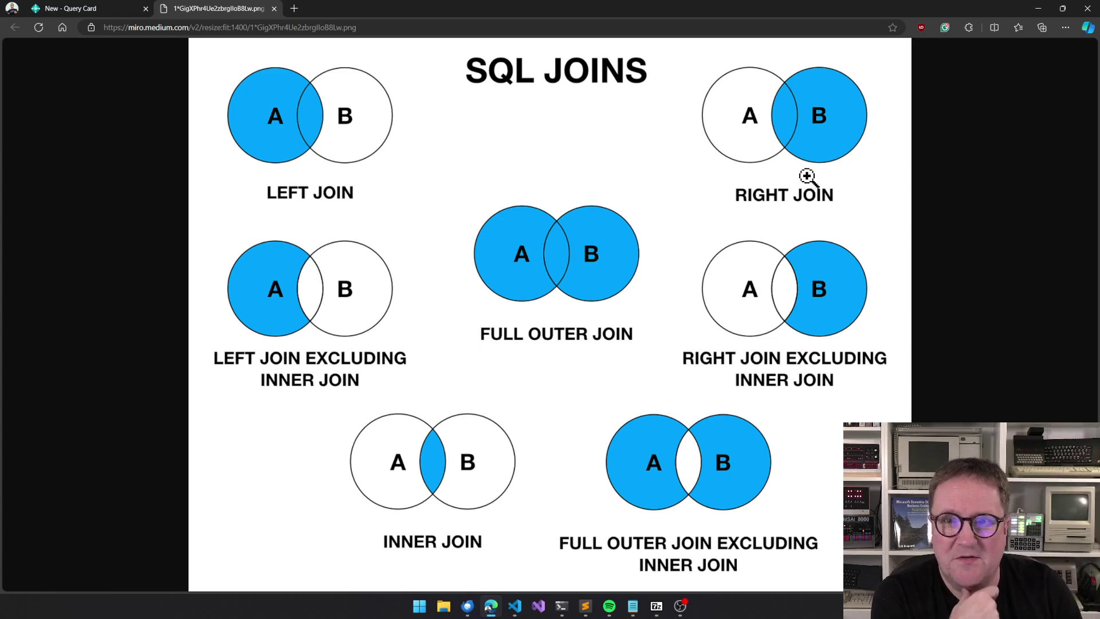
# Step: Set the ledgerentry element's SQL join type to RightOuterJoin and show its available fields
pyautogui.hotkey('ctrl', 'shift', 'Tab')
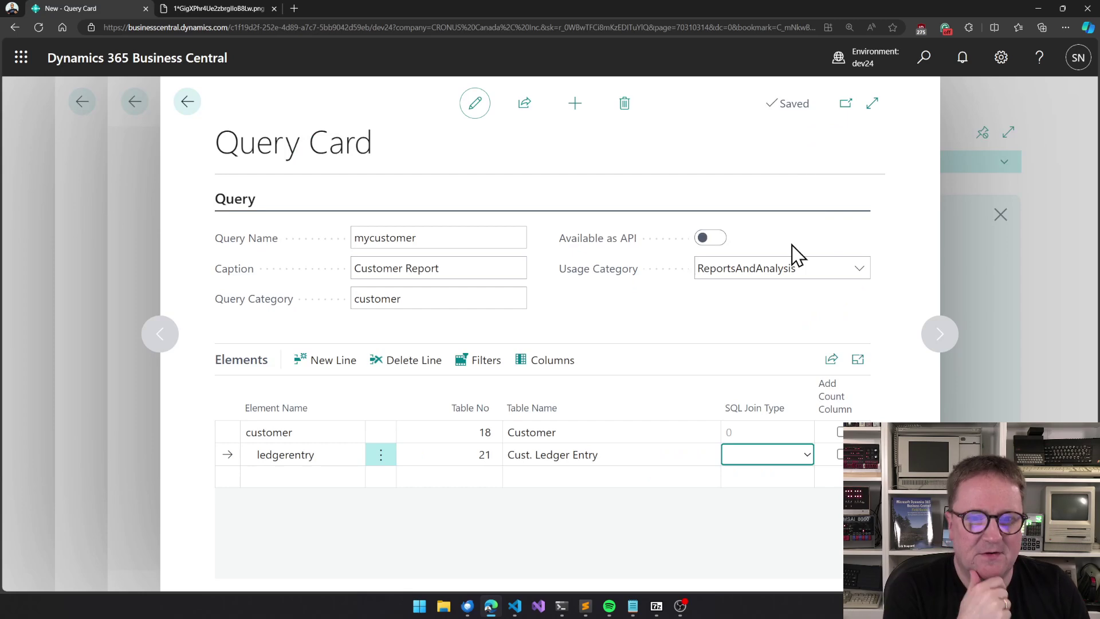
pyautogui.click(796, 458)
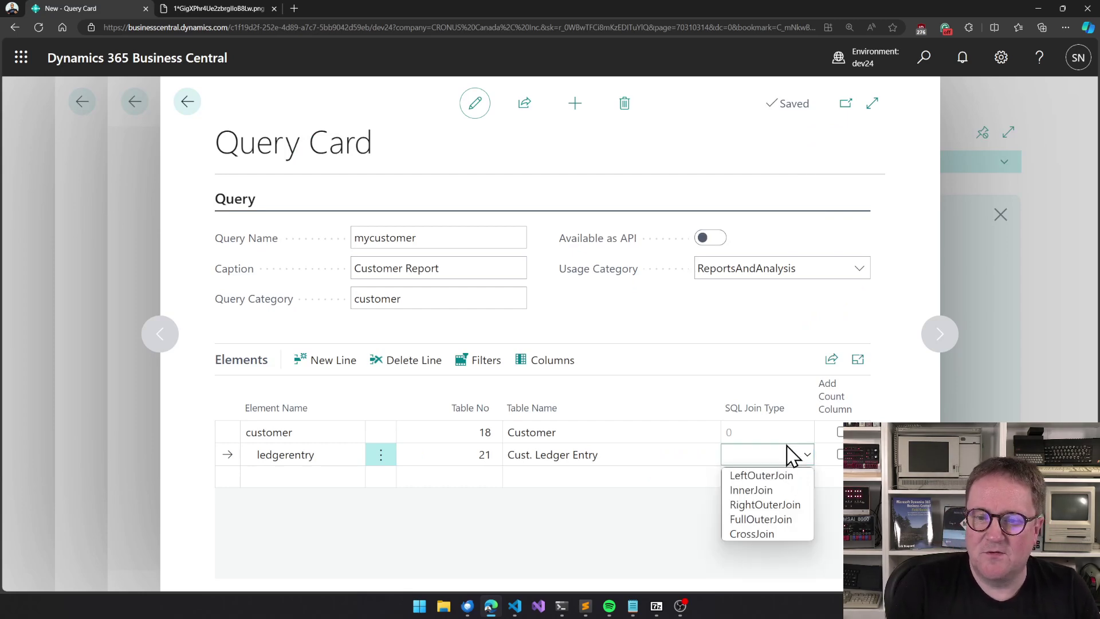
pyautogui.click(787, 507)
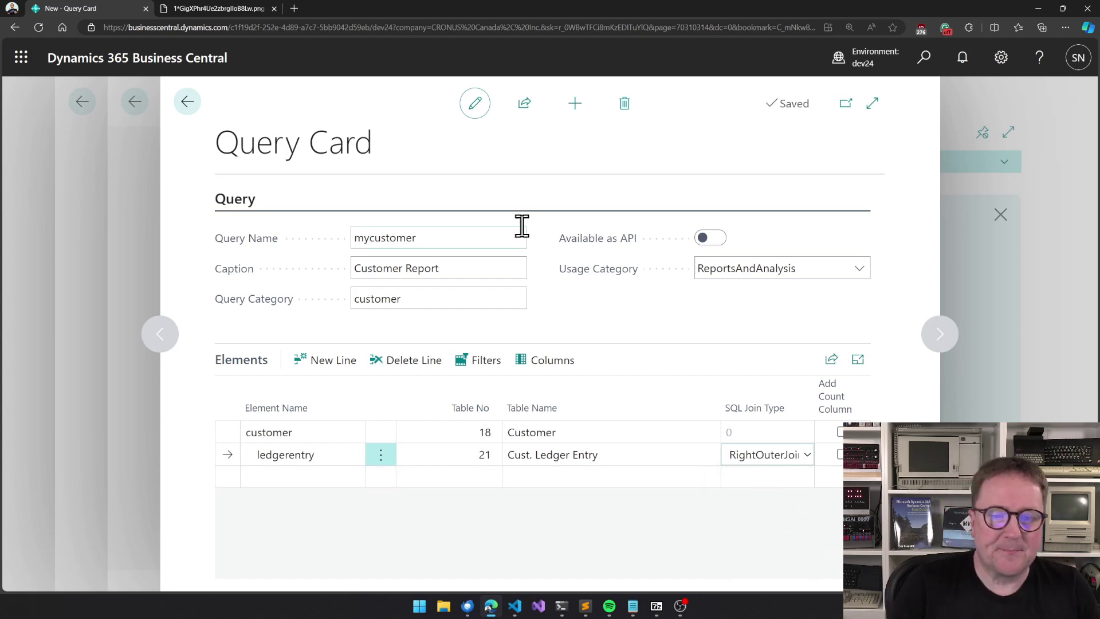
pyautogui.click(551, 367)
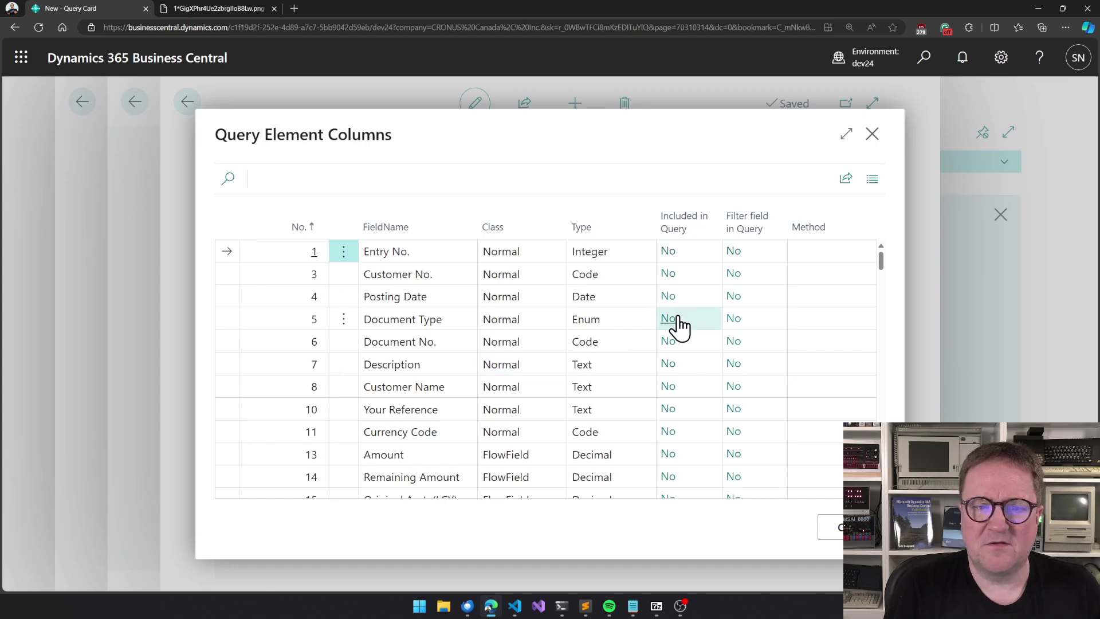
# Step: Include Posting Date, Document Type, Document No., Description and Amount, and confirm with OK
pyautogui.click(669, 298)
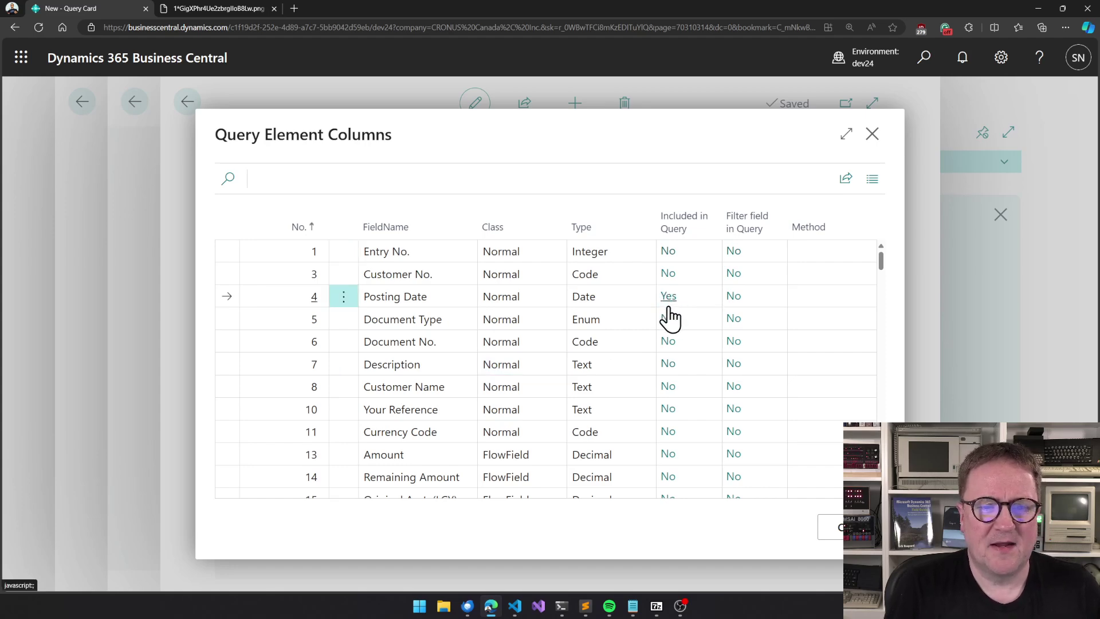
pyautogui.click(669, 322)
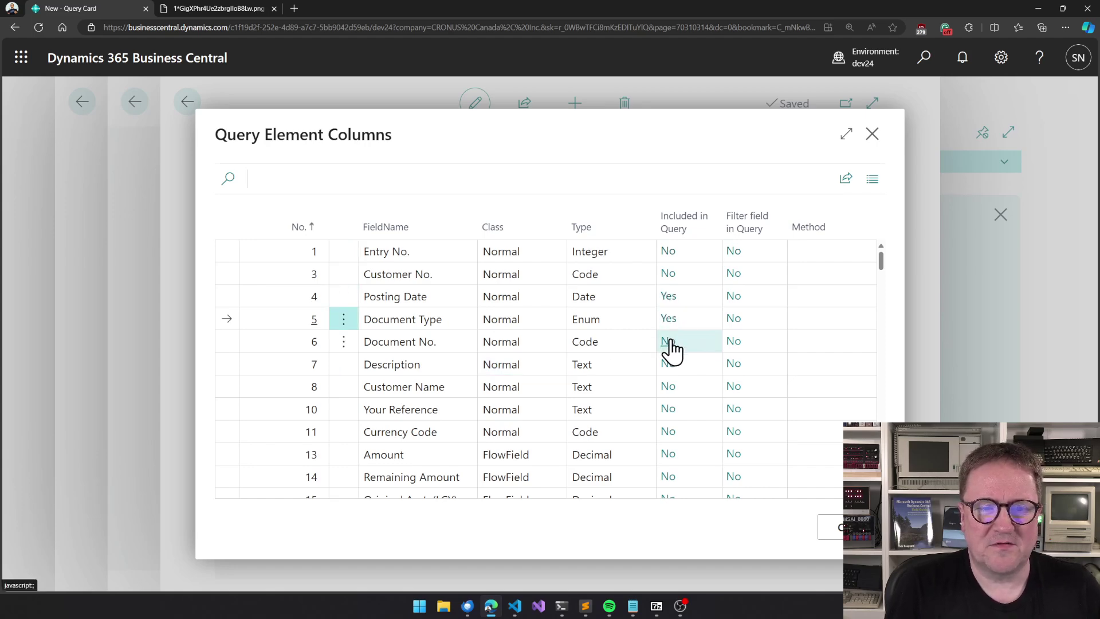
pyautogui.click(668, 345)
pyautogui.click(669, 368)
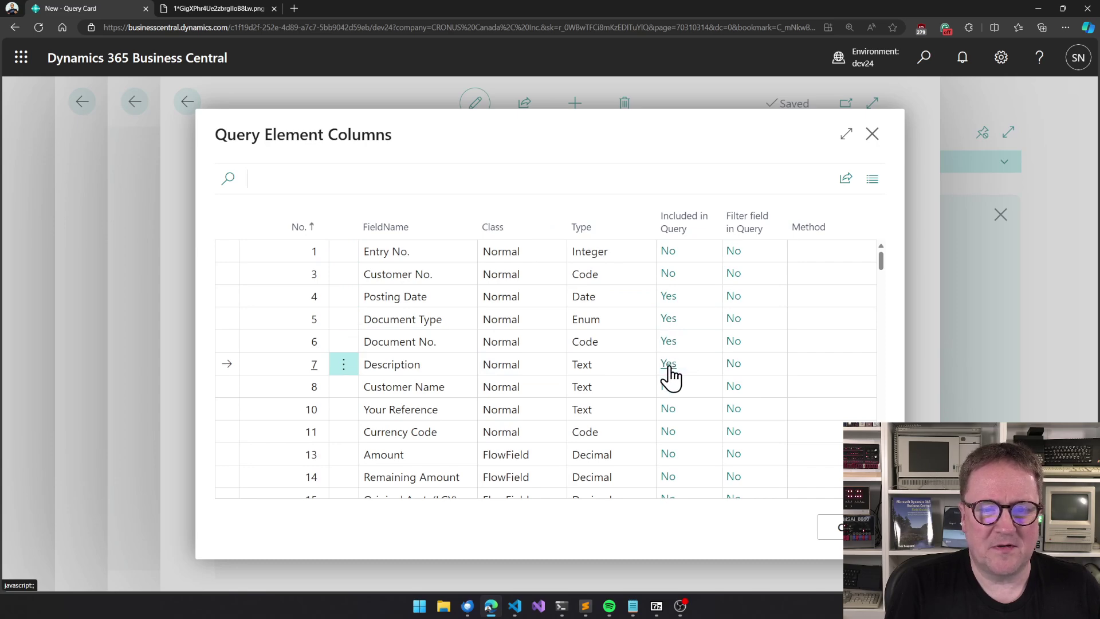
pyautogui.click(668, 456)
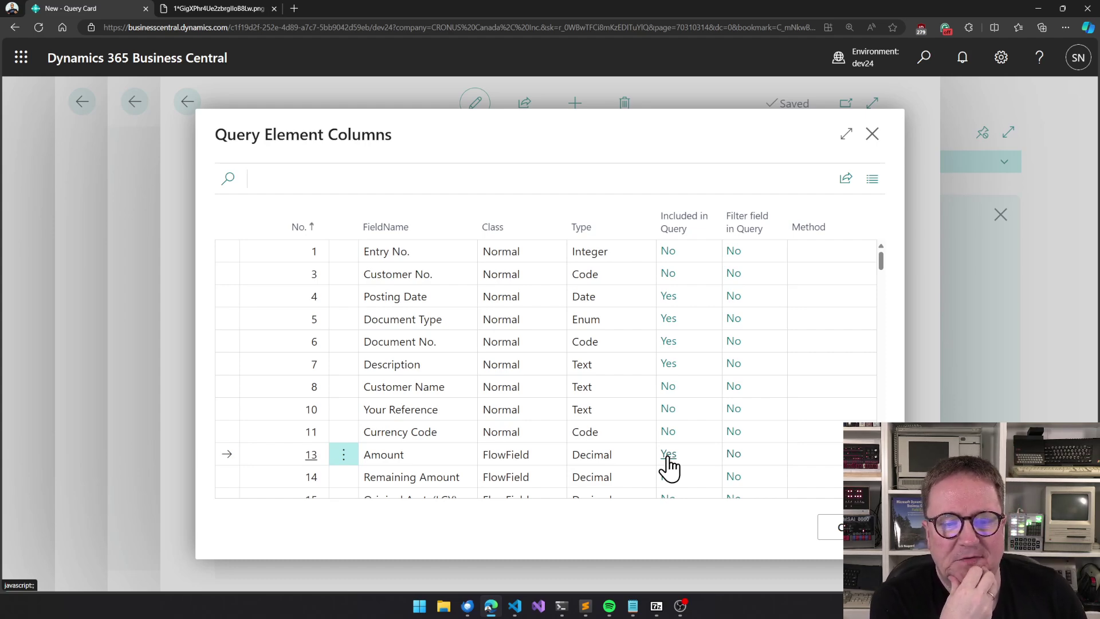
pyautogui.click(835, 528)
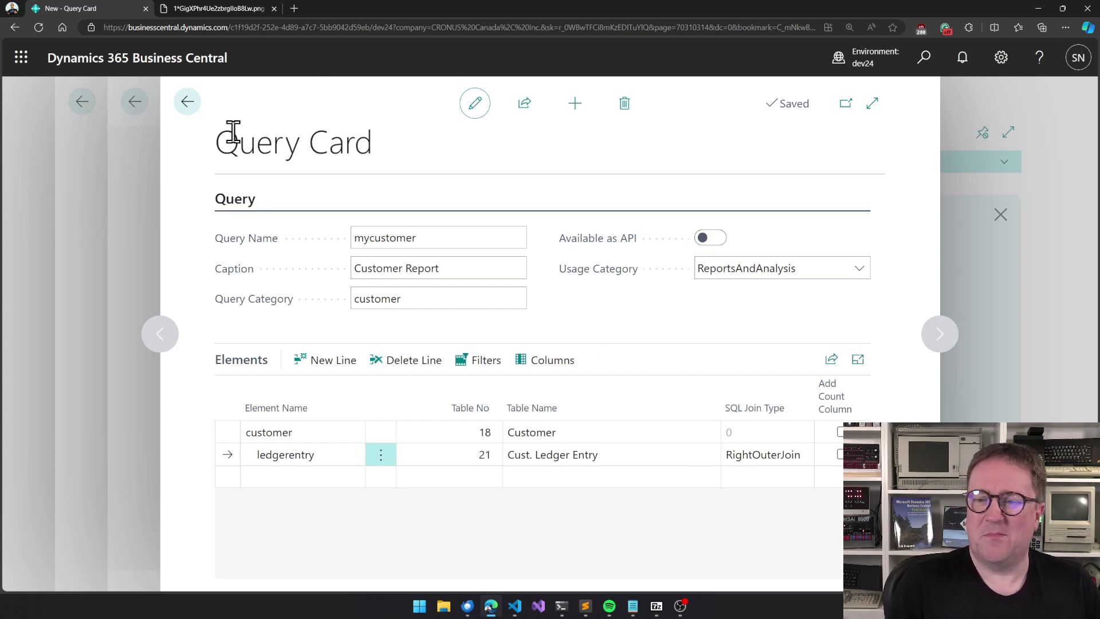
# Step: Publish from Simple Object Designer and dismiss the DataItemLink-must-be-set error report
pyautogui.click(187, 103)
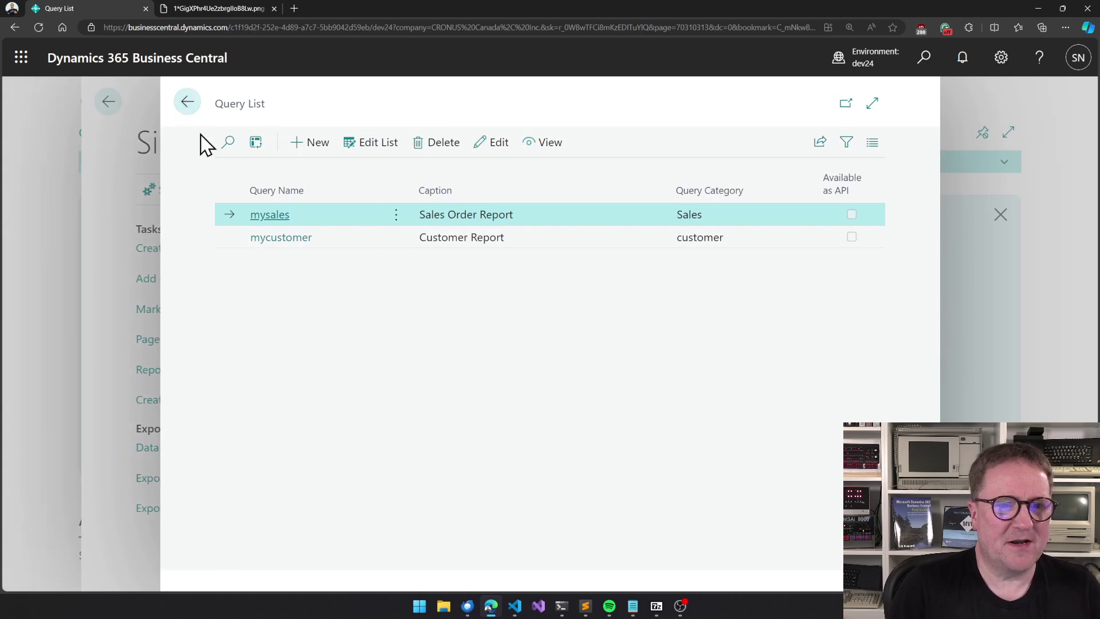
pyautogui.click(190, 110)
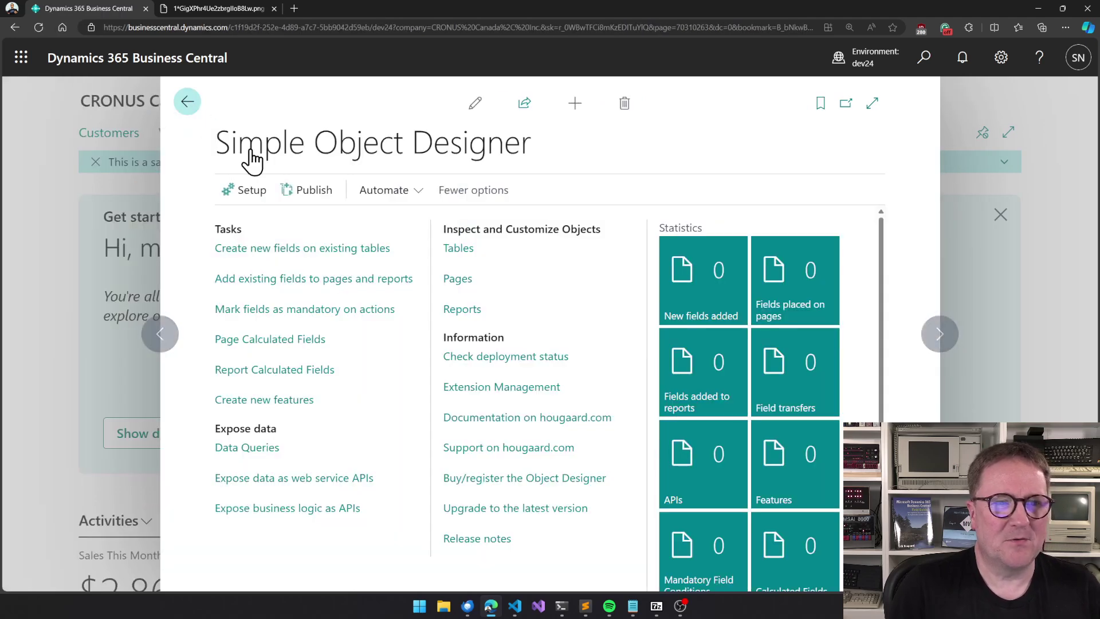
pyautogui.click(322, 191)
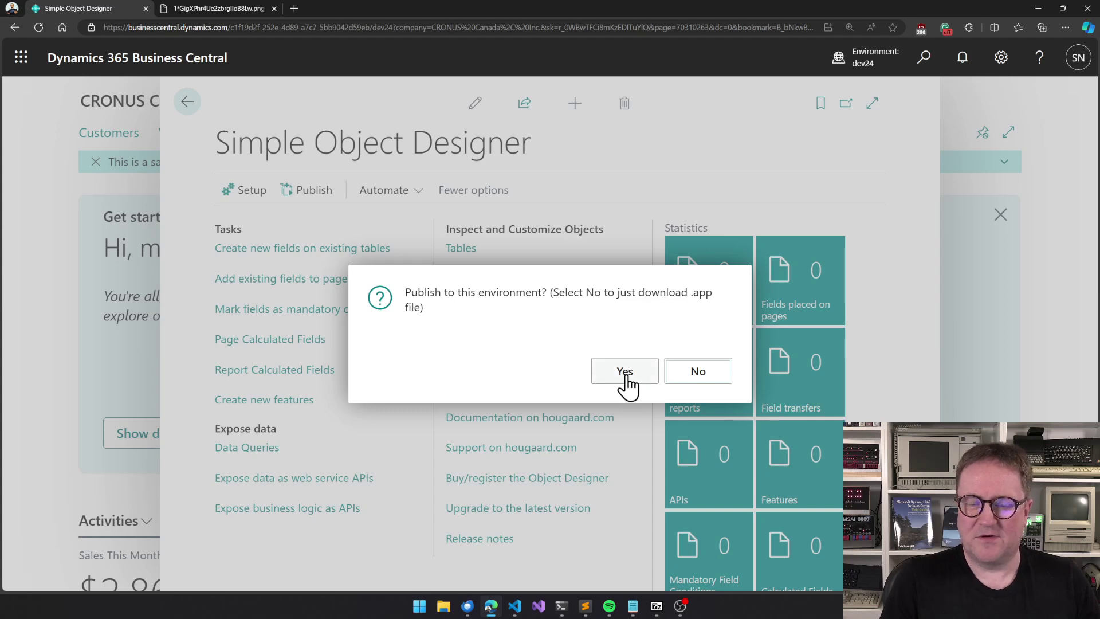
pyautogui.click(626, 372)
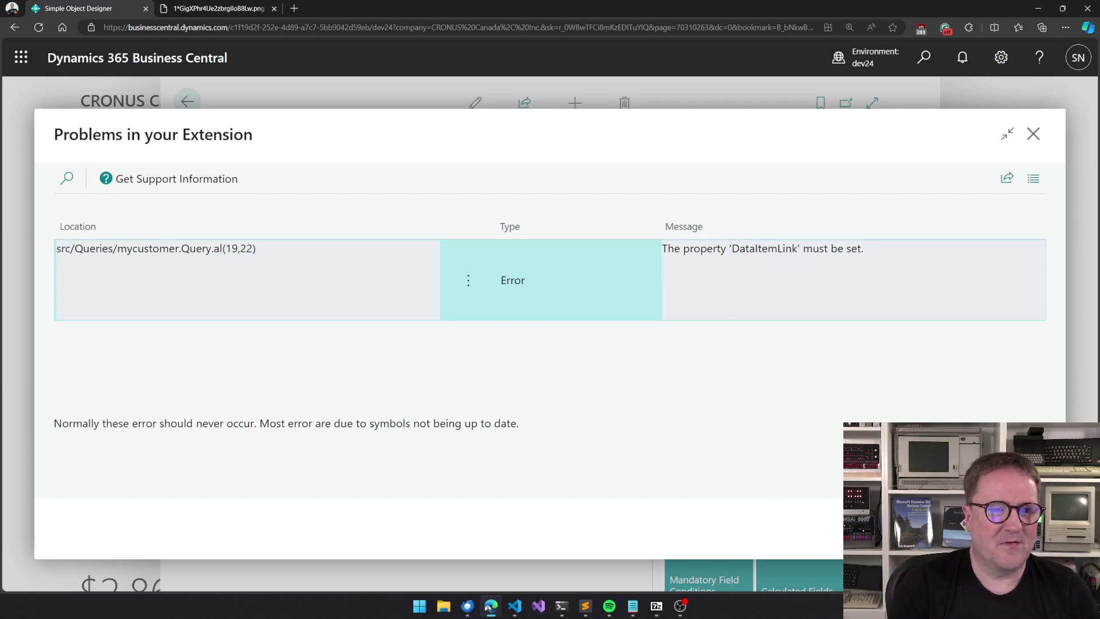
pyautogui.press('Escape')
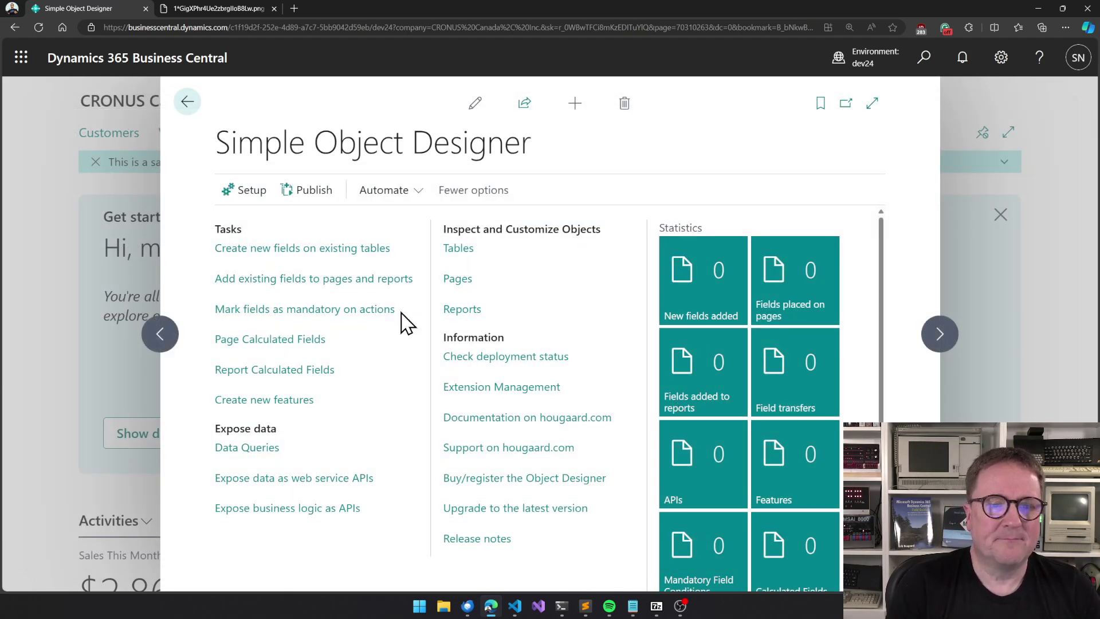
# Step: Reopen the mycustomer query and open the ledgerentry element's filter field list
pyautogui.click(248, 448)
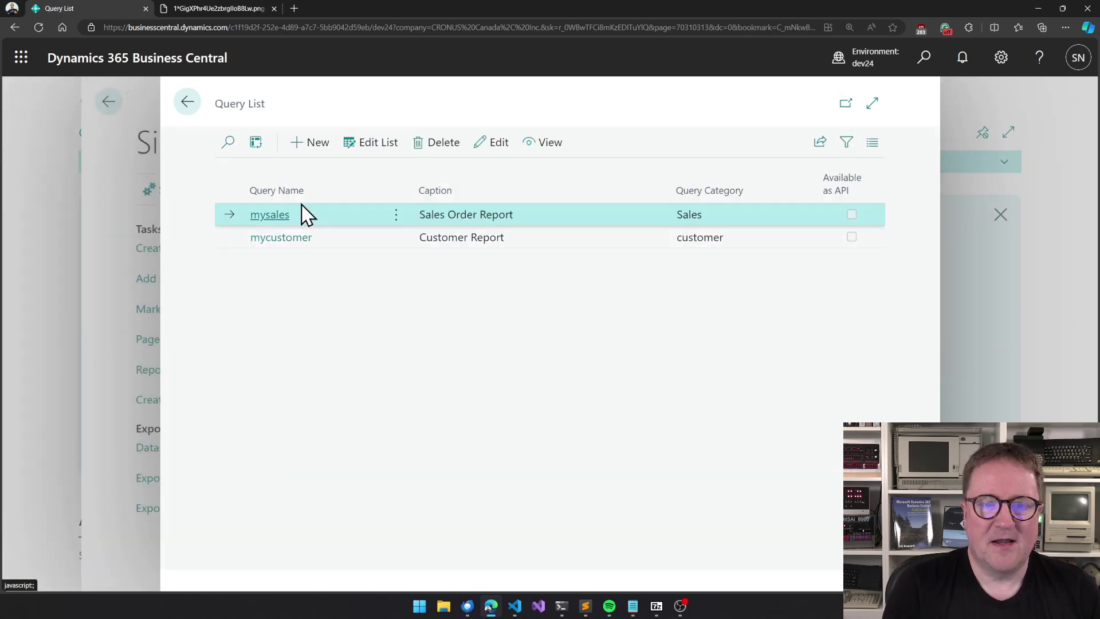
pyautogui.click(288, 241)
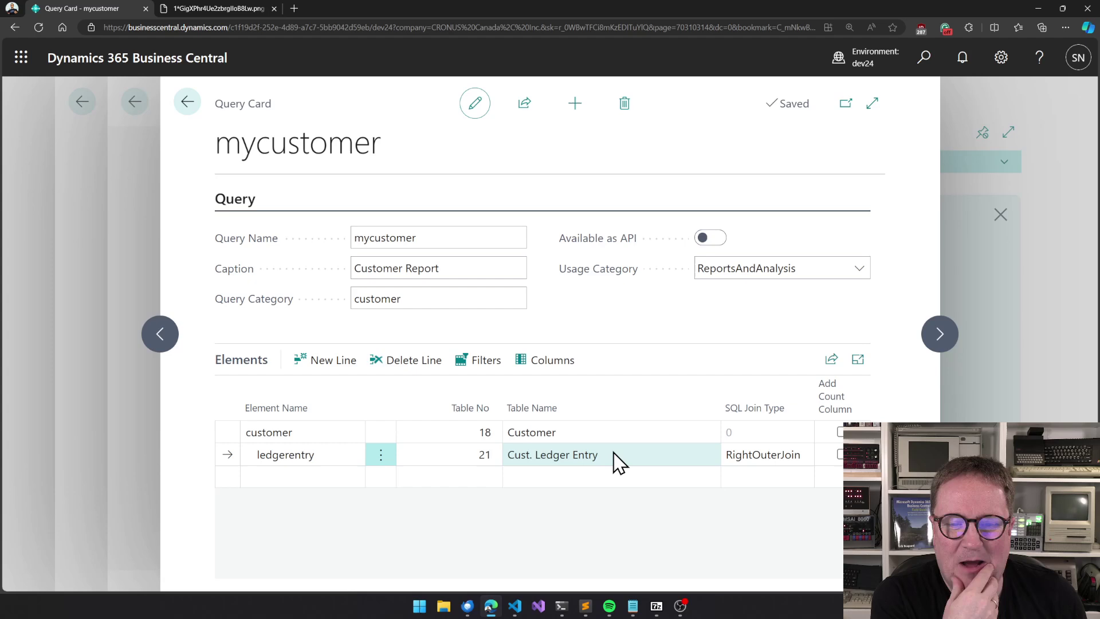
pyautogui.click(481, 370)
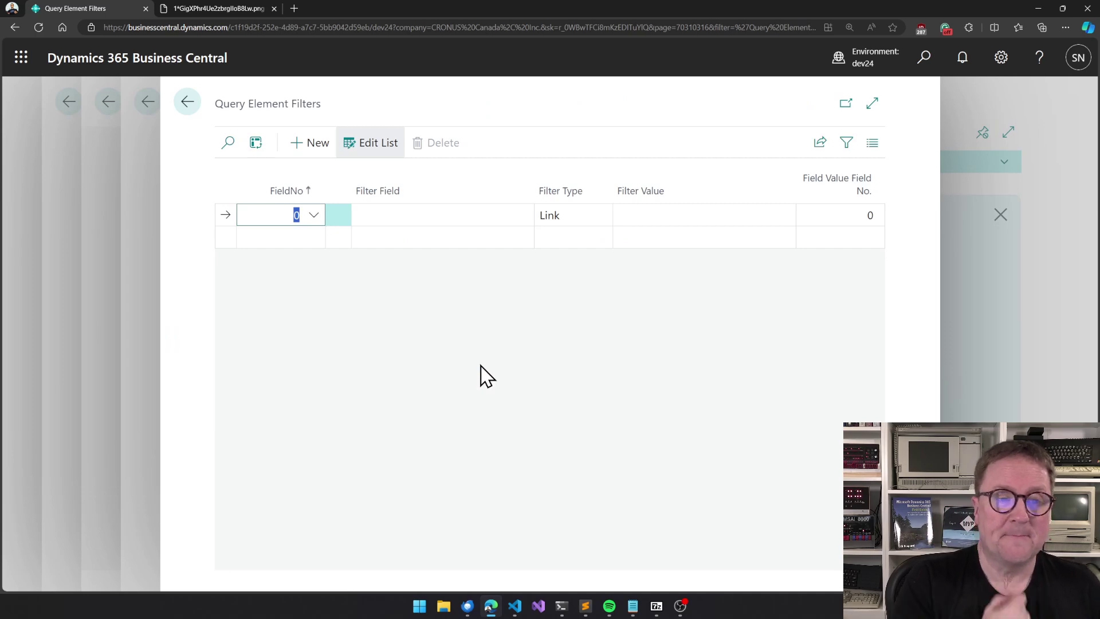
pyautogui.click(313, 215)
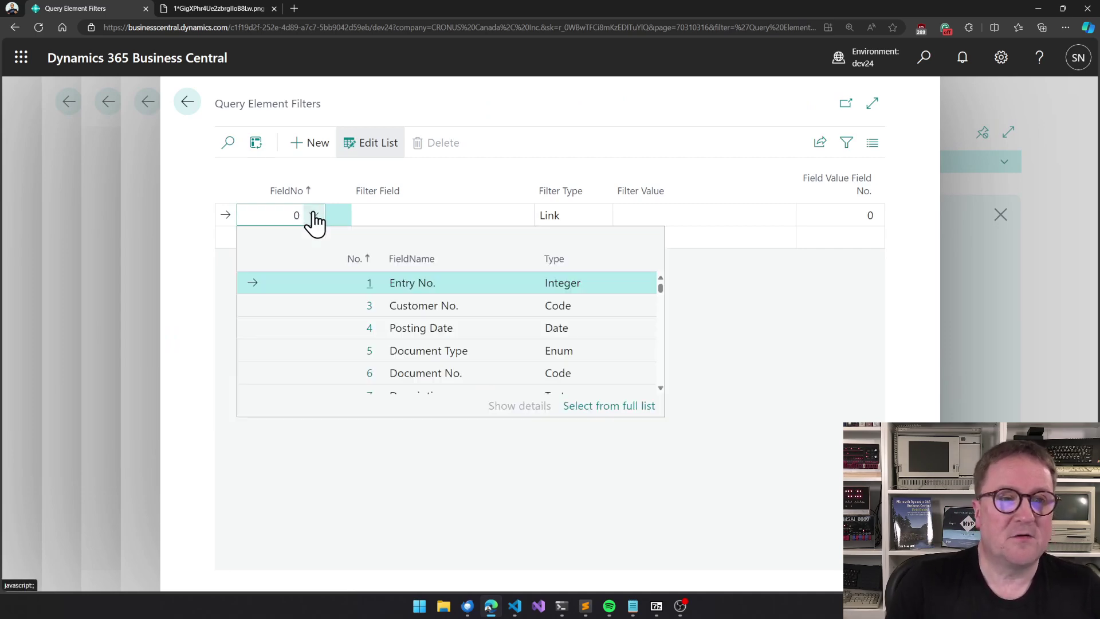
pyautogui.scroll(-2, 341, 371)
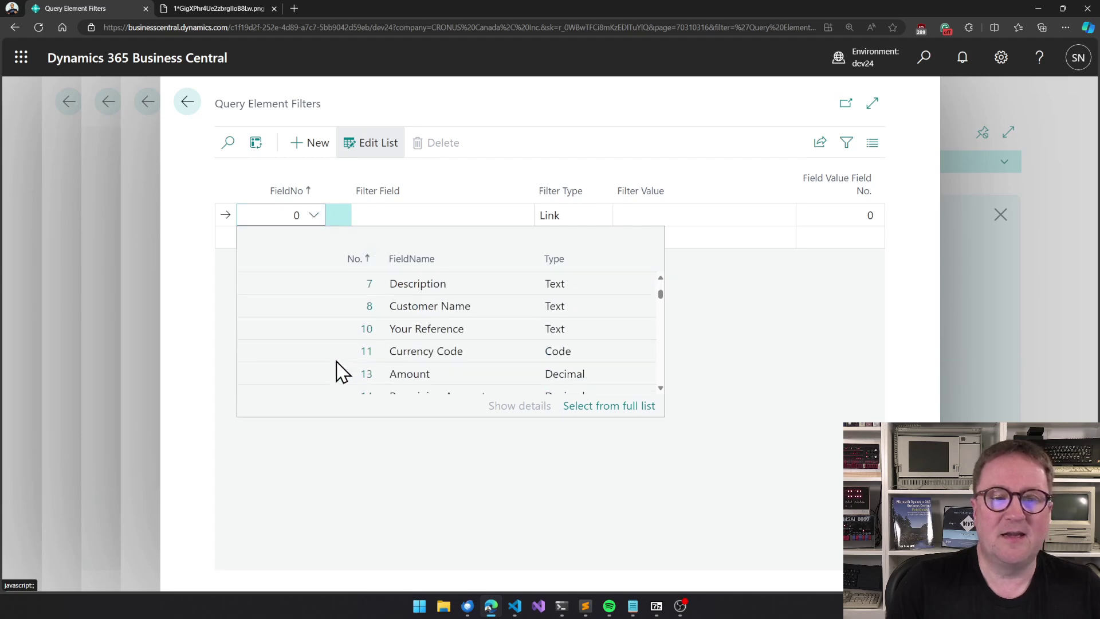
pyautogui.scroll(2, 341, 371)
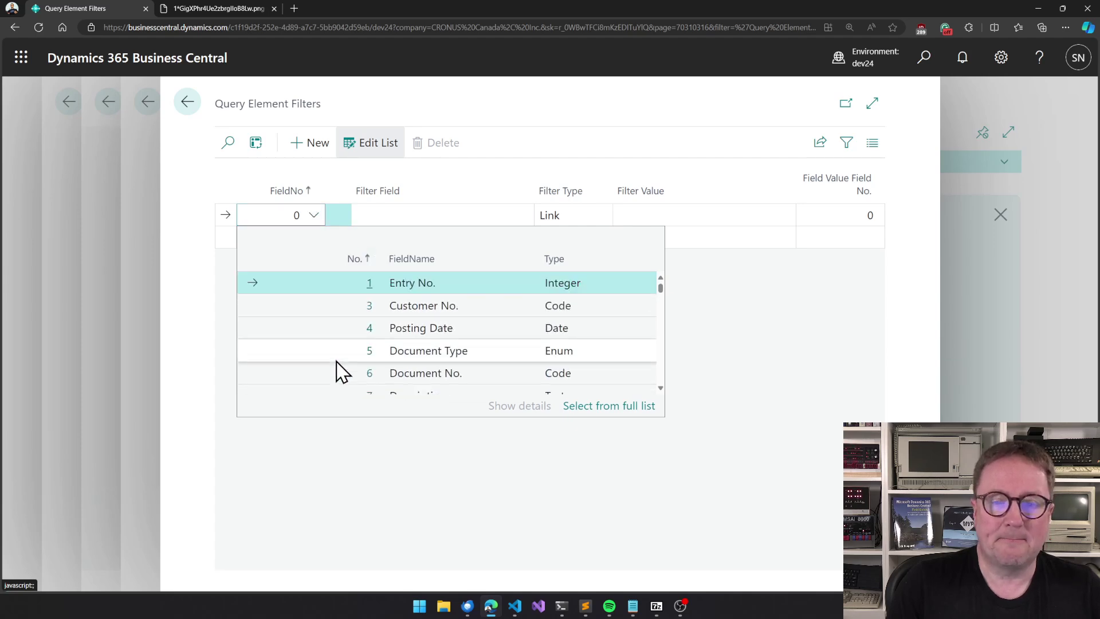
# Step: Filter on Customer No. linked to customer field 1 (No.), then close the filters
pyautogui.click(335, 306)
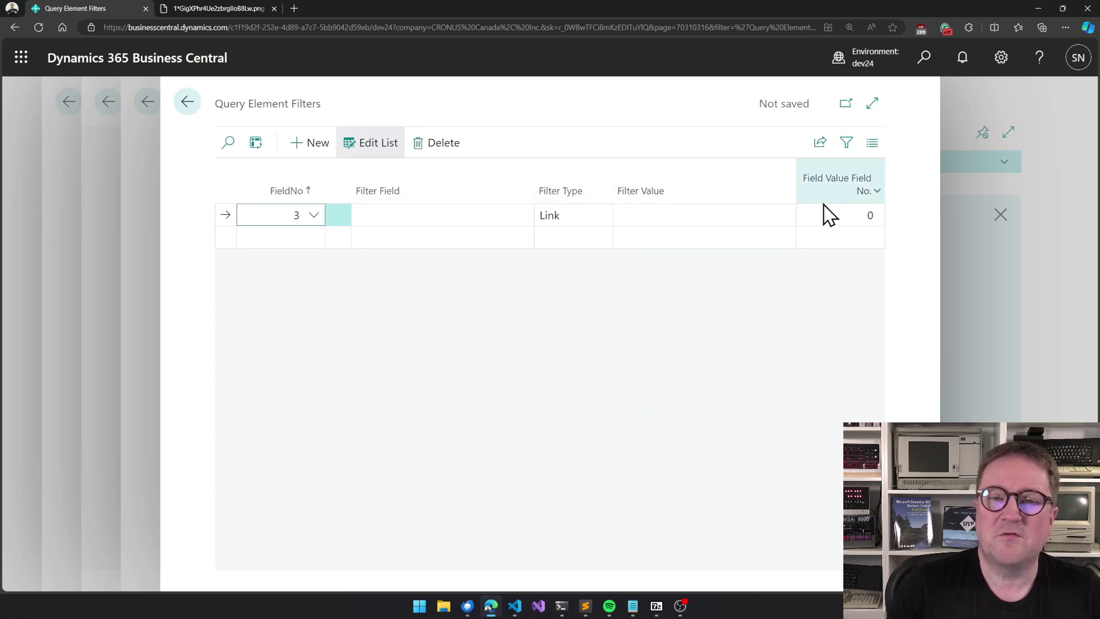
pyautogui.click(859, 213)
pyautogui.click(876, 216)
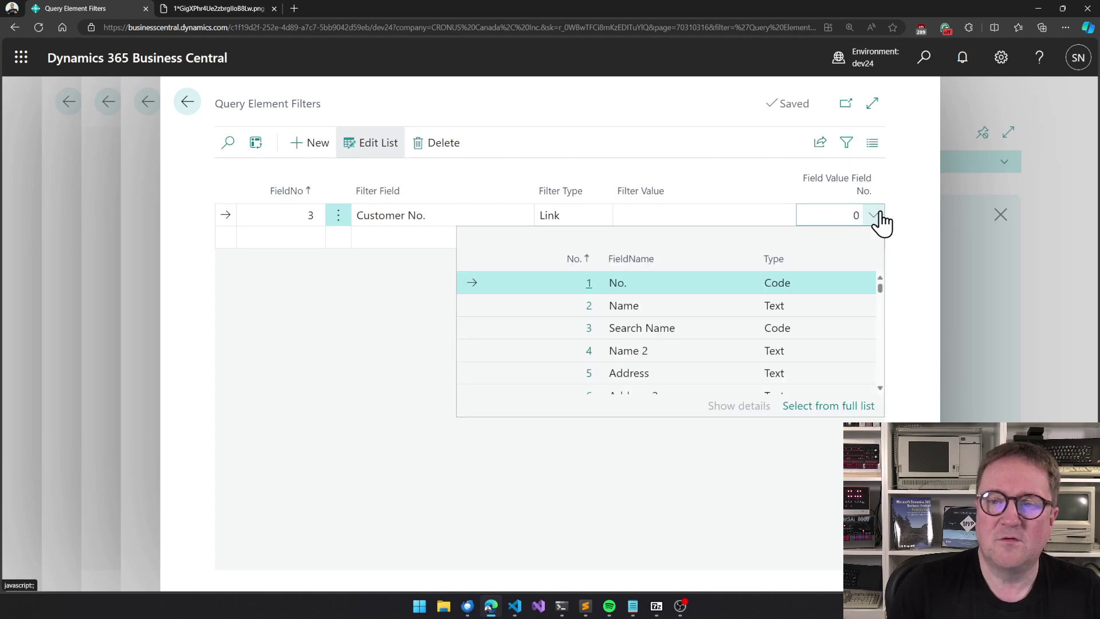
pyautogui.click(624, 284)
pyautogui.press('Down')
pyautogui.press('Up')
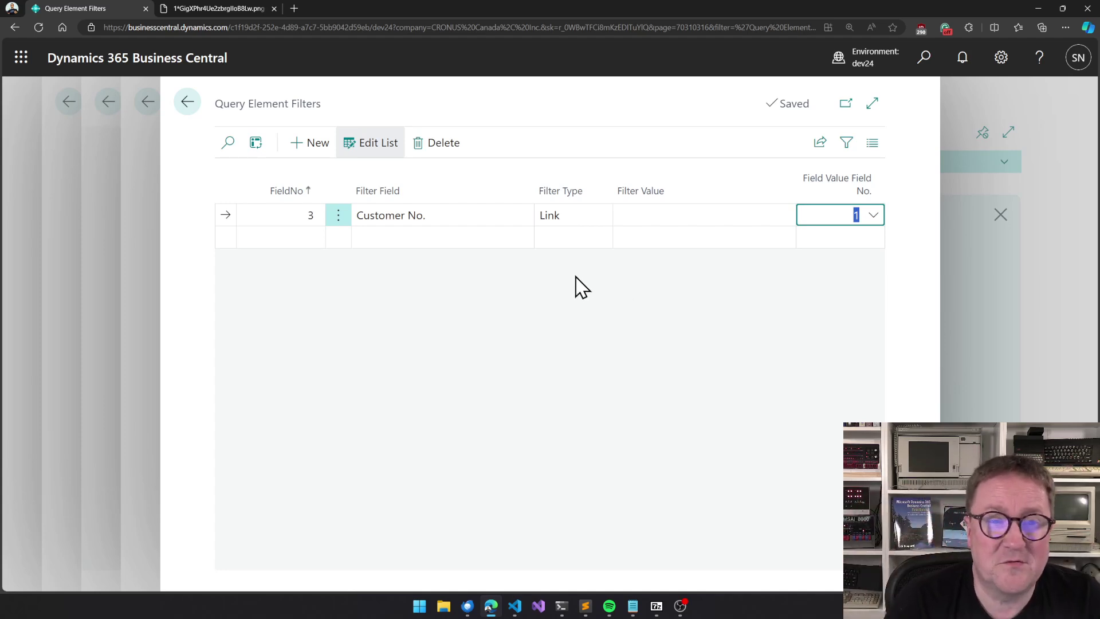
pyautogui.press('Escape')
pyautogui.press('Escape')
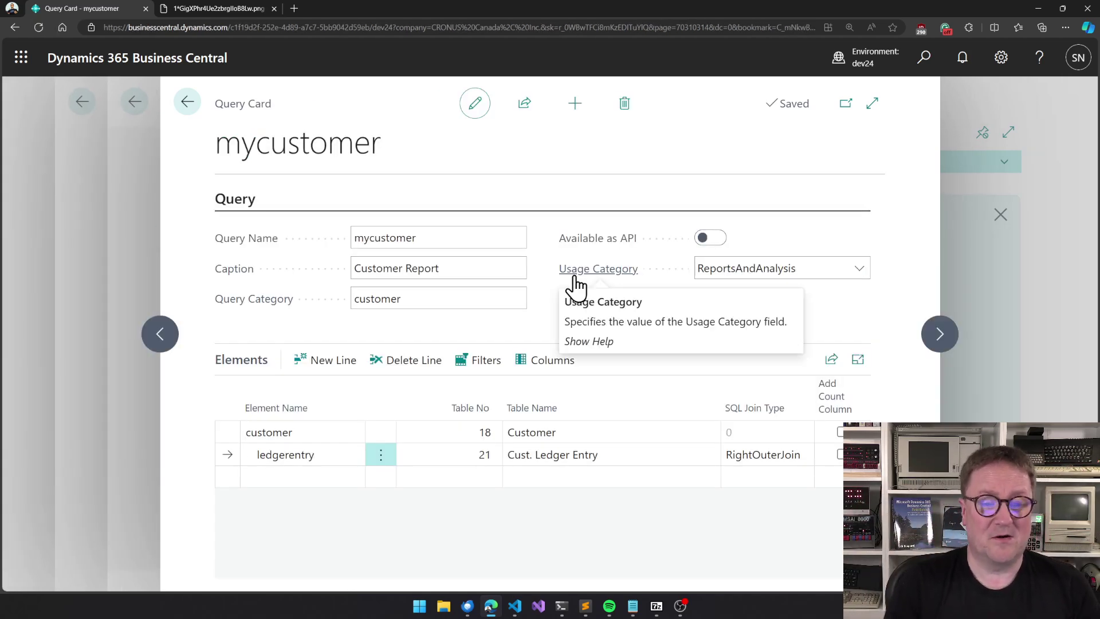
# Step: Return to Simple Object Designer and republish to this environment, answering Yes
pyautogui.press('Escape')
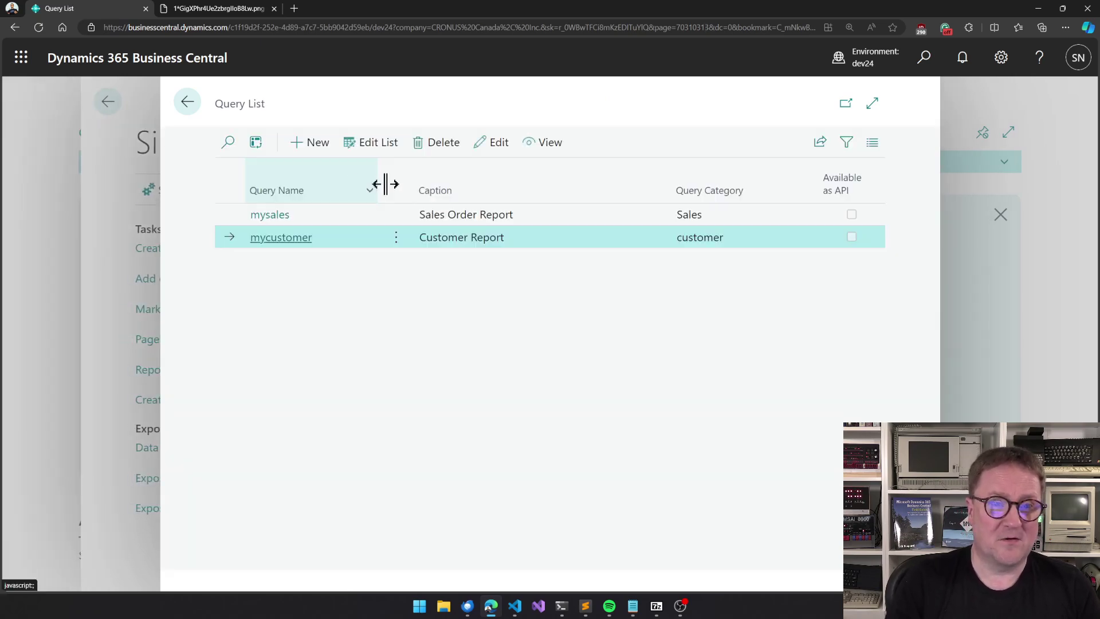
pyautogui.press('Escape')
pyautogui.click(298, 191)
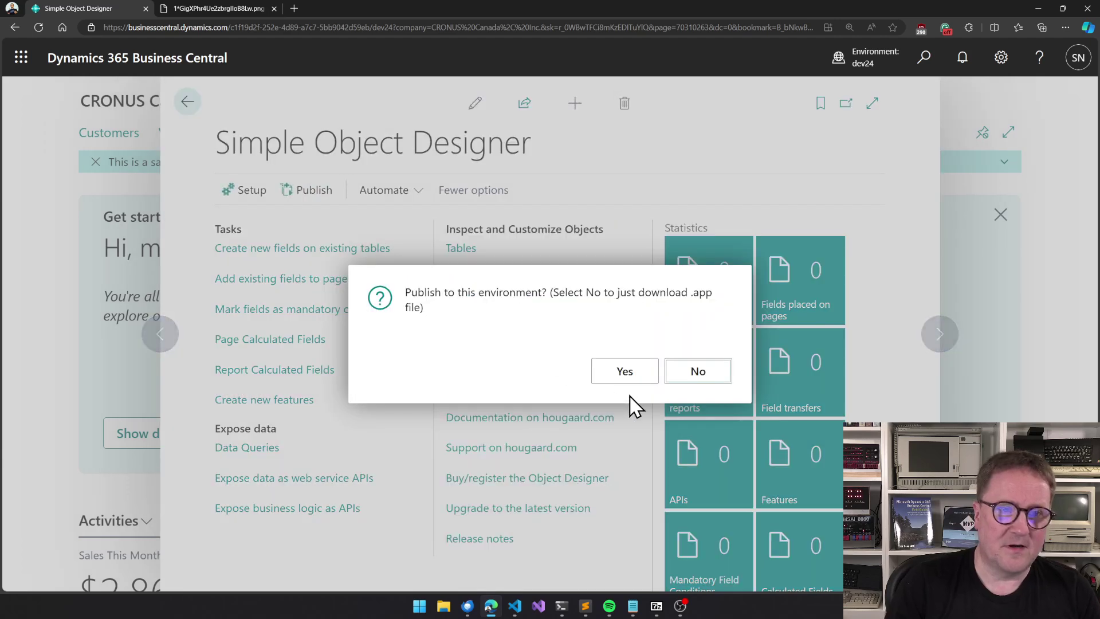
pyautogui.click(623, 373)
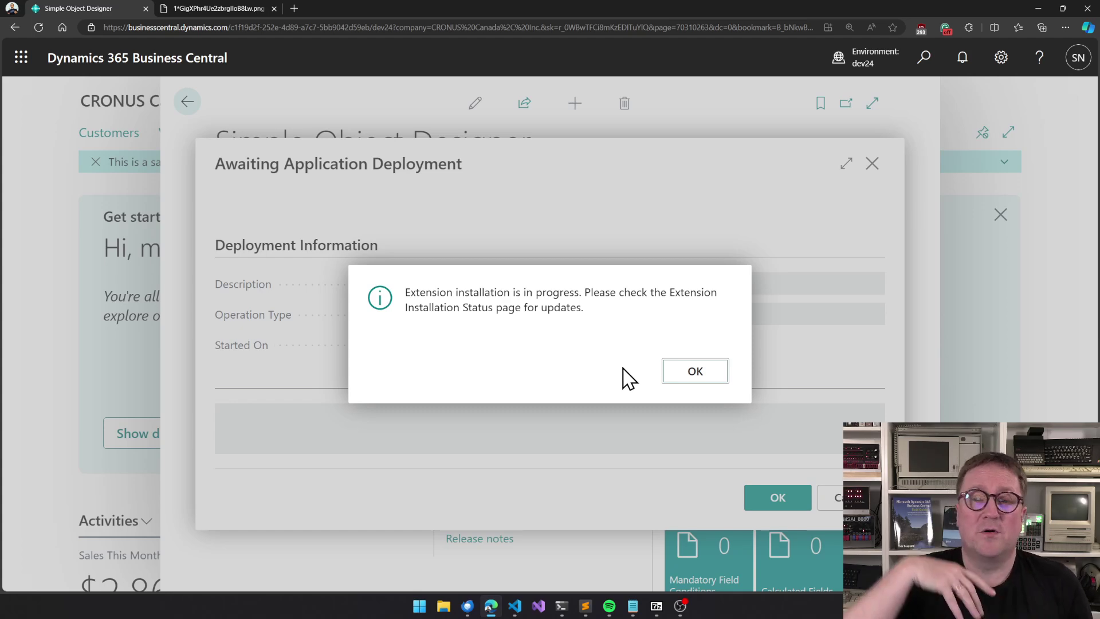
# Step: Acknowledge the installation message so the 'My Customizations' deployment runs to completion
pyautogui.click(682, 378)
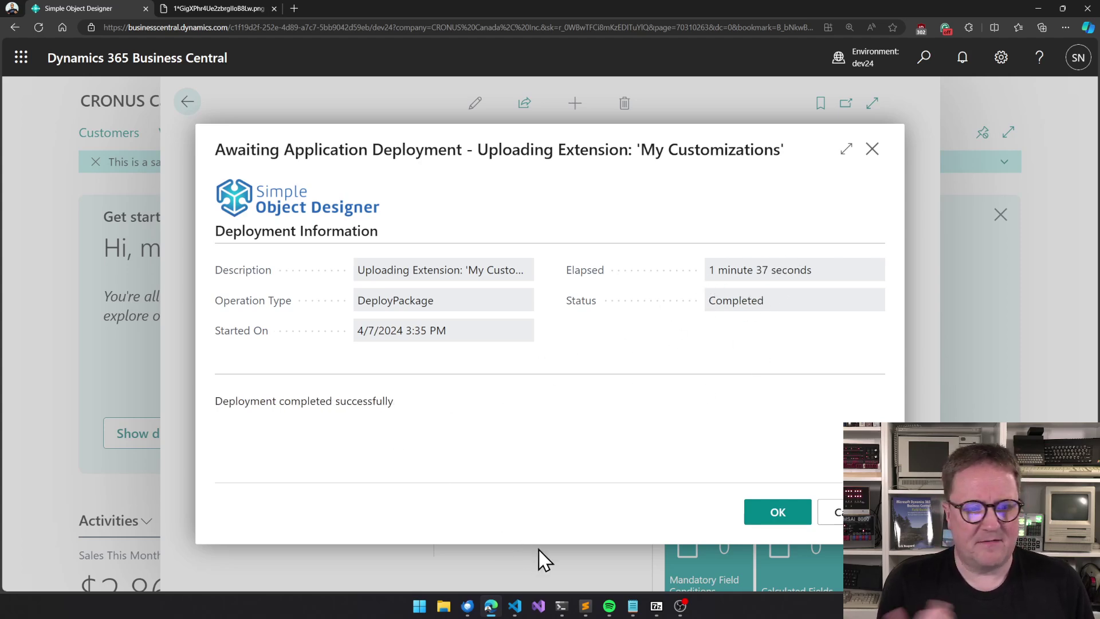
# Step: Close the deployment details, go to Data Queries, and search Tell Me for 'customer report'
pyautogui.click(778, 512)
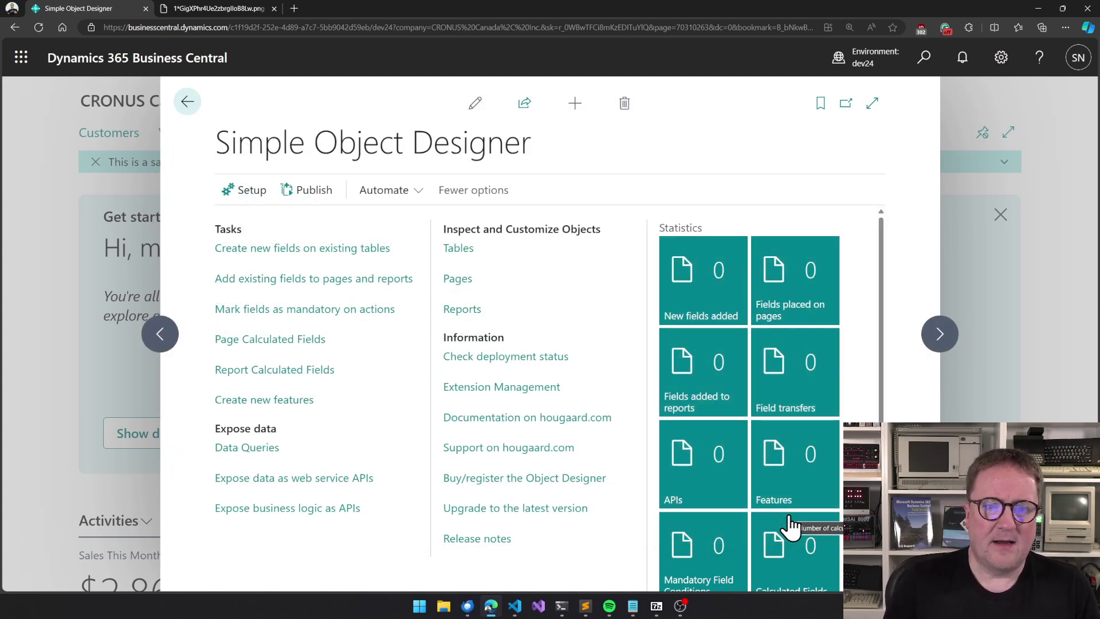
pyautogui.click(251, 453)
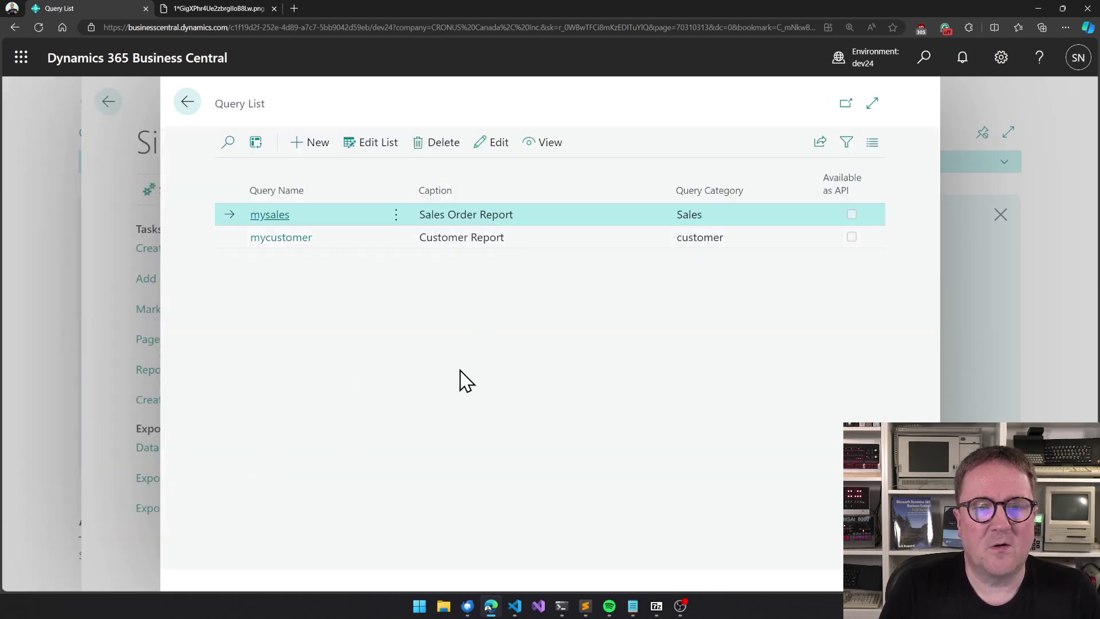
pyautogui.hotkey('alt', 'q')
pyautogui.write('us')
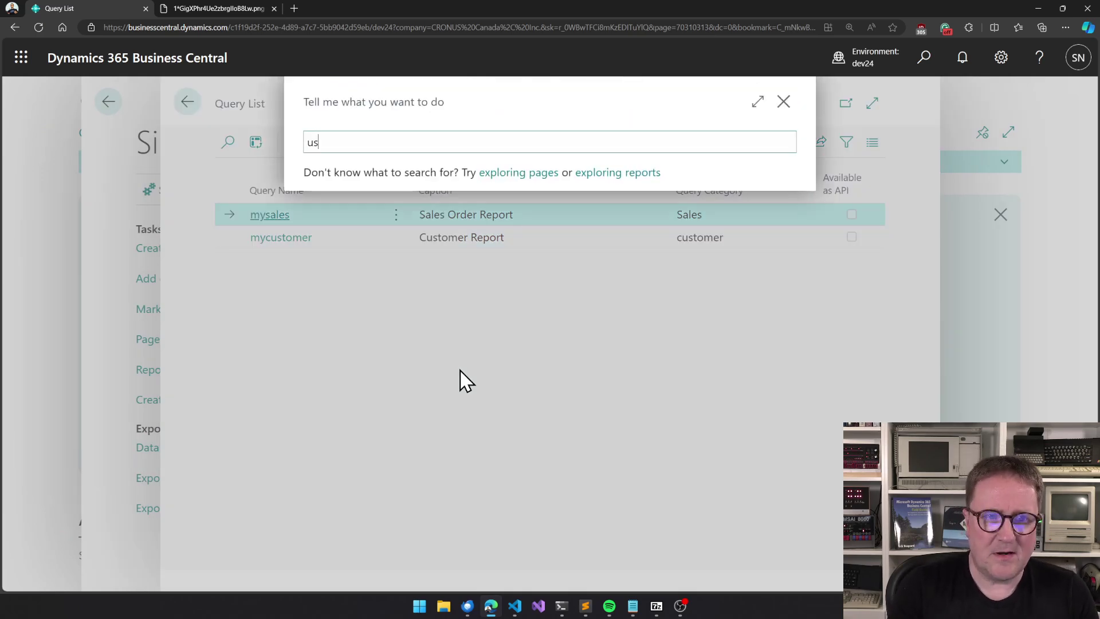
pyautogui.press('BackSpace')
pyautogui.press('BackSpace')
pyautogui.write('customer')
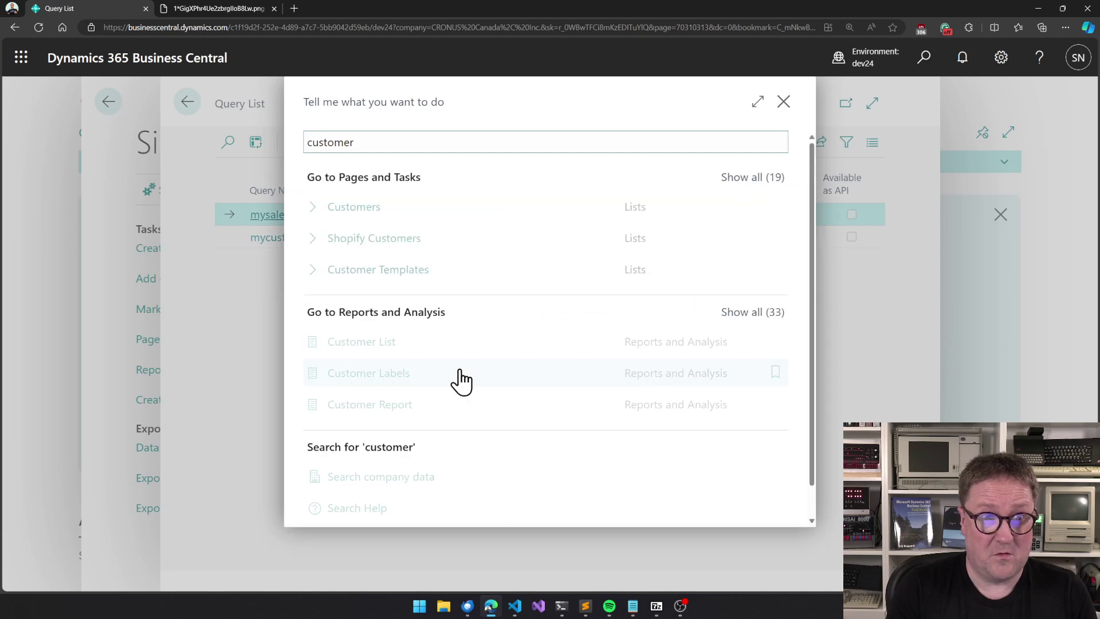
pyautogui.write(' report')
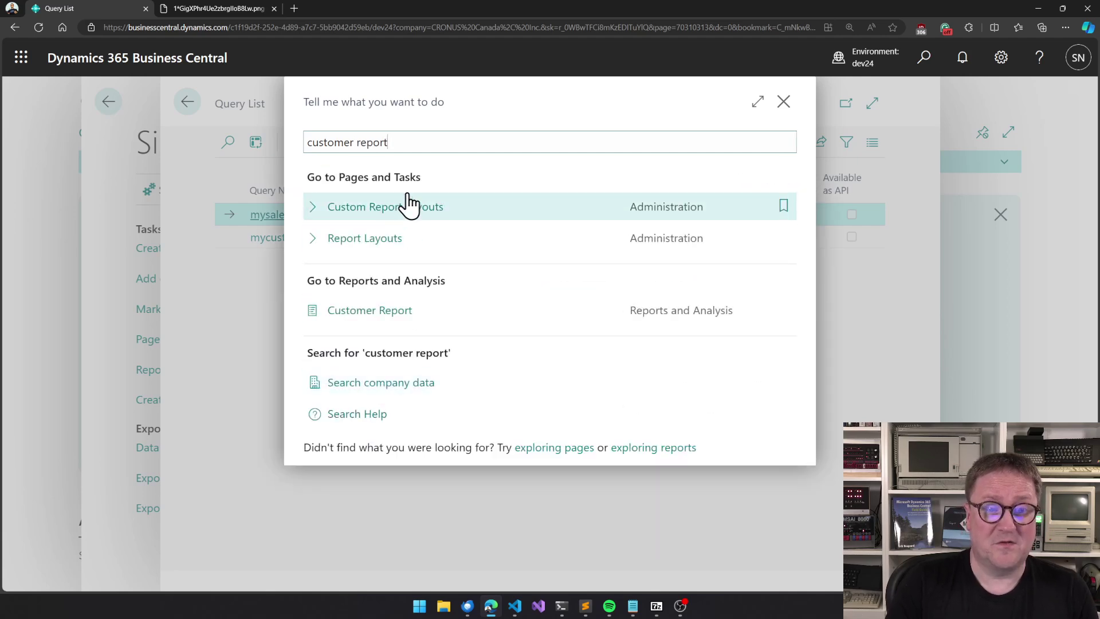
# Step: Open Customer Report from the search results and switch it into analysis mode
pyautogui.click(388, 314)
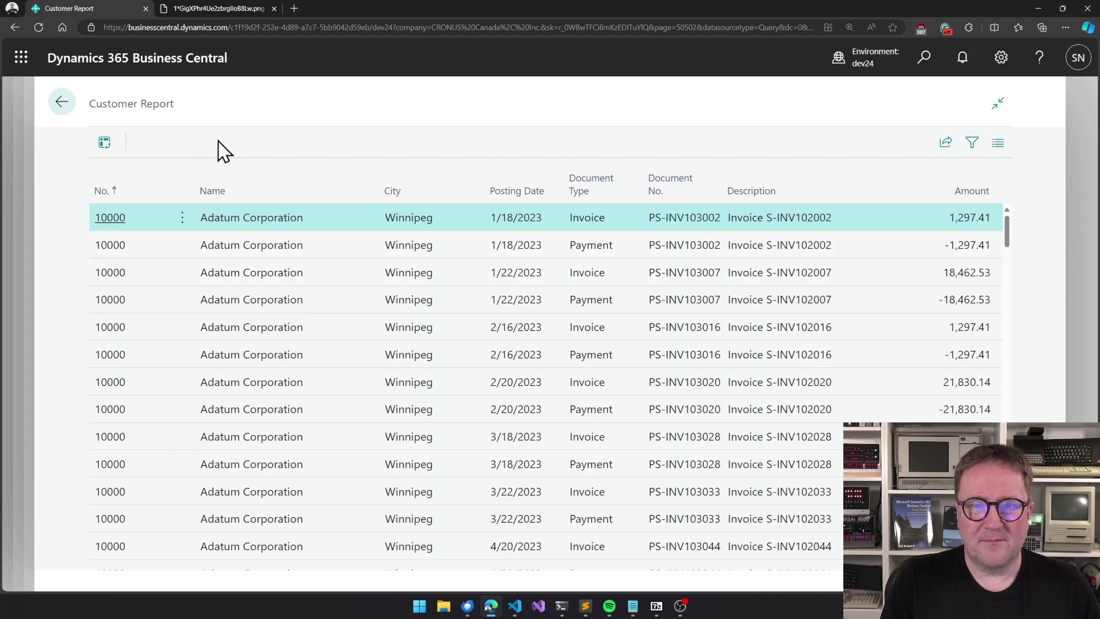
pyautogui.click(106, 146)
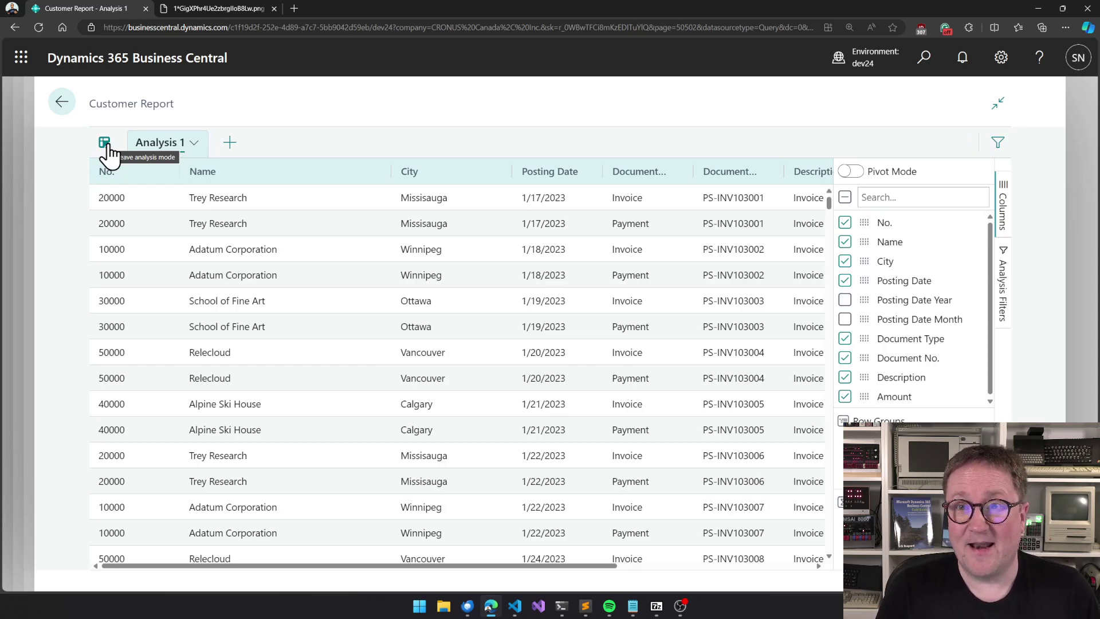
pyautogui.scroll(-4, 493, 259)
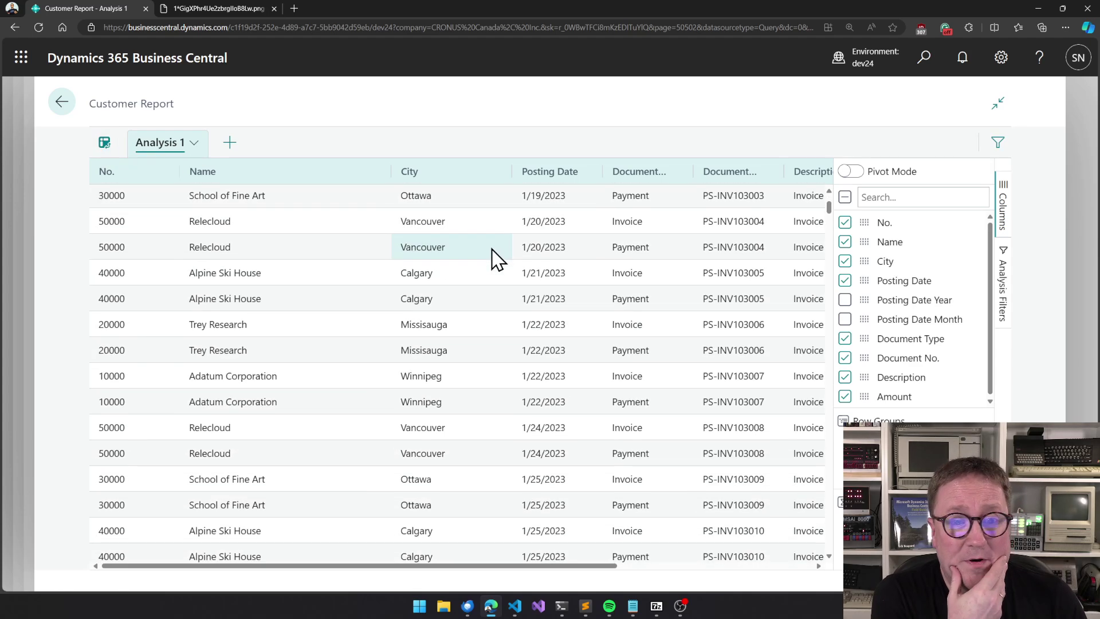
pyautogui.scroll(4, 495, 259)
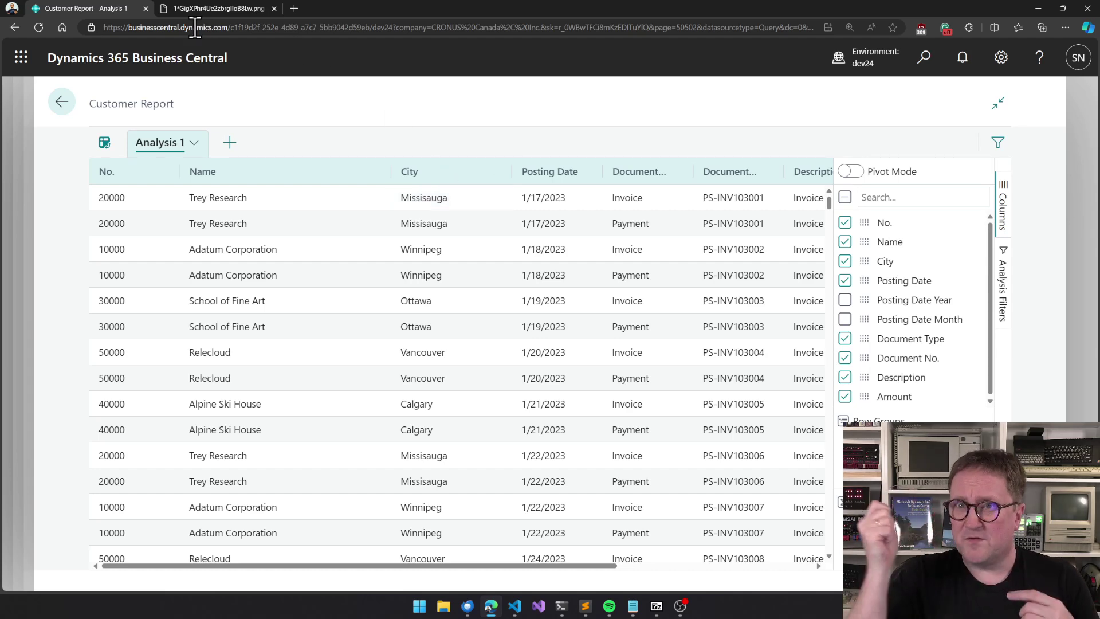
# Step: Turn off analysis mode to show Customer Report as a regular list of ledger entries
pyautogui.click(106, 144)
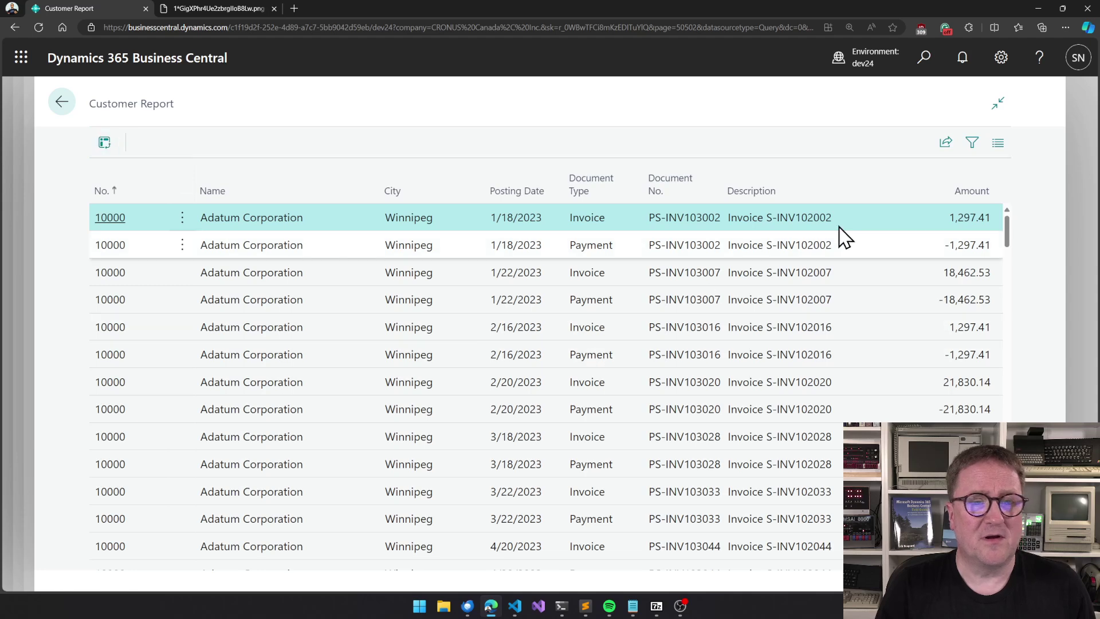